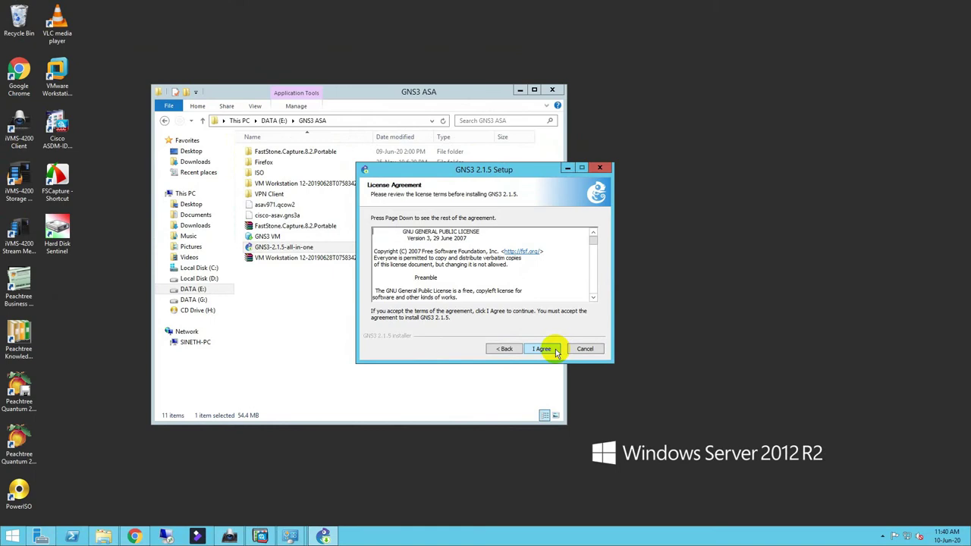
- Accept the GNS3 2.1.5 license and install the default components to C:\Program Files\GNS3 with the GNS3 Start Menu folder
{"action": "left_click", "coordinate": [555, 352]}
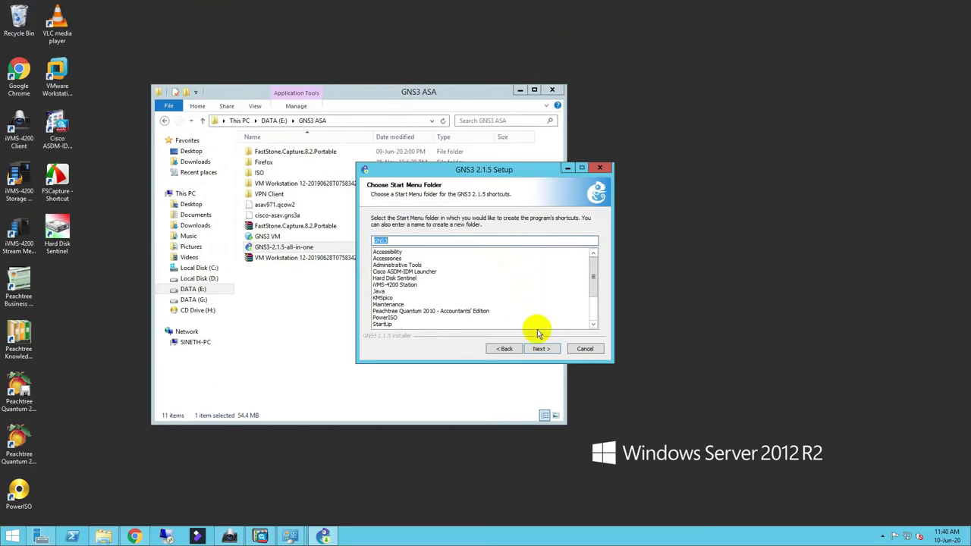
{"action": "left_click", "coordinate": [523, 438]}
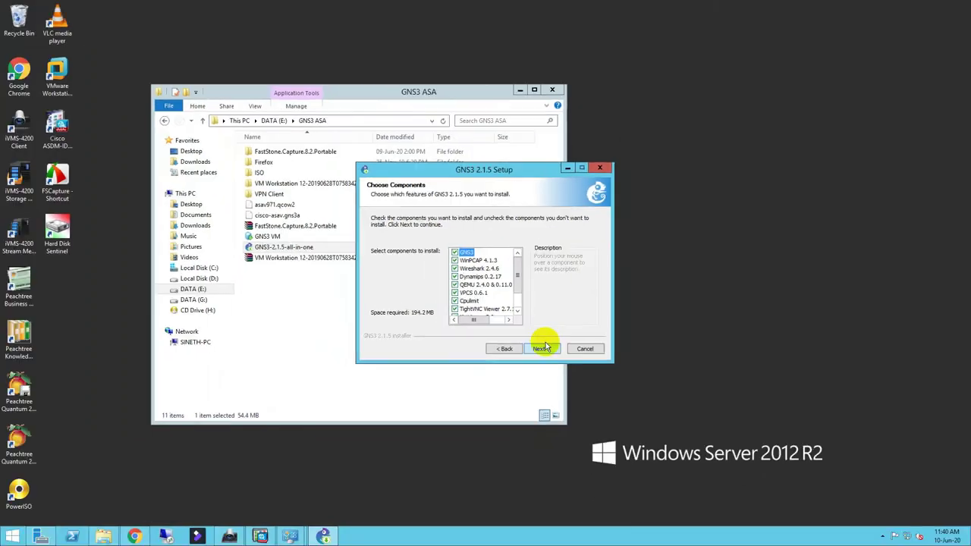
{"action": "left_click", "coordinate": [541, 348]}
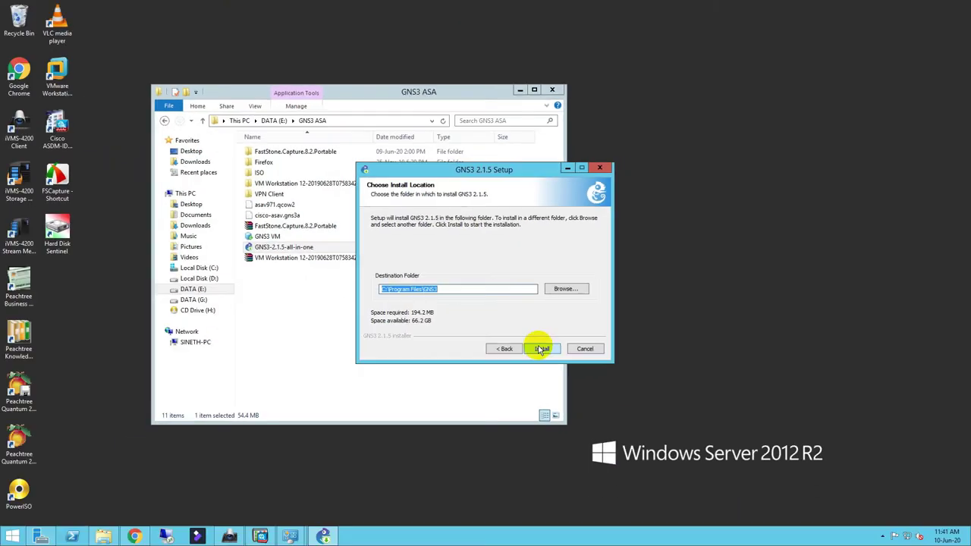
{"action": "left_click", "coordinate": [540, 348]}
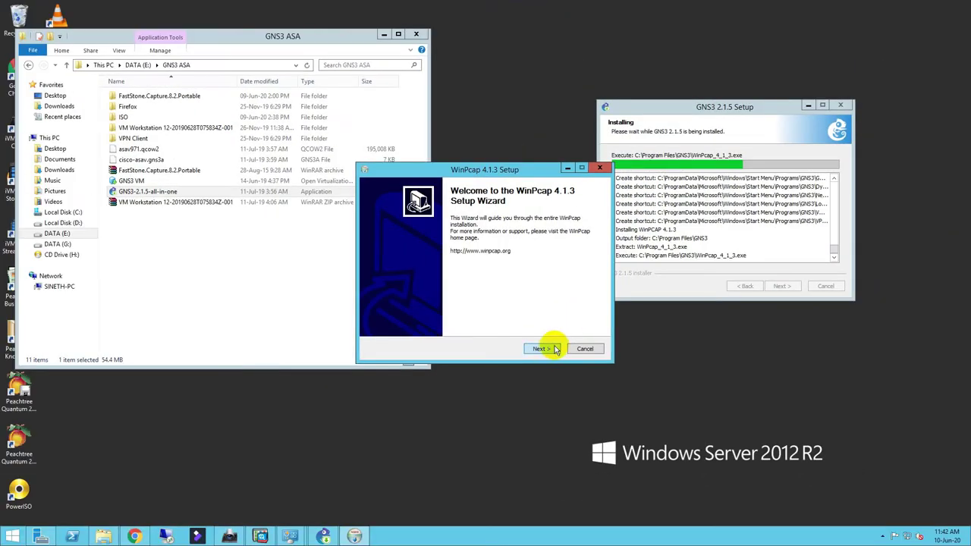
- Install WinPcap 4.1.3, accepting its license and keeping the driver set to start automatically at boot time
{"action": "left_click", "coordinate": [554, 351]}
{"action": "left_click_drag", "start_coordinate": [541, 172], "coordinate": [498, 137]}
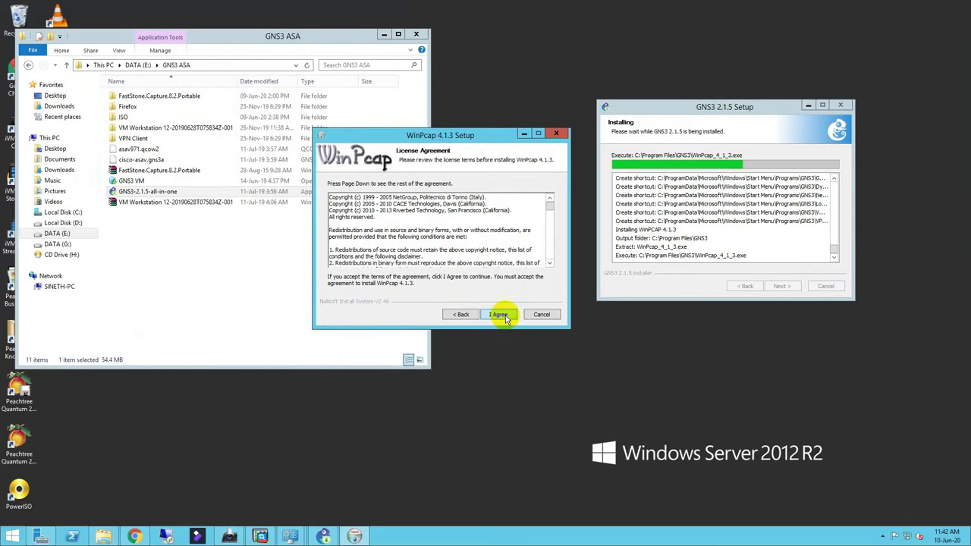
{"action": "left_click", "coordinate": [500, 314]}
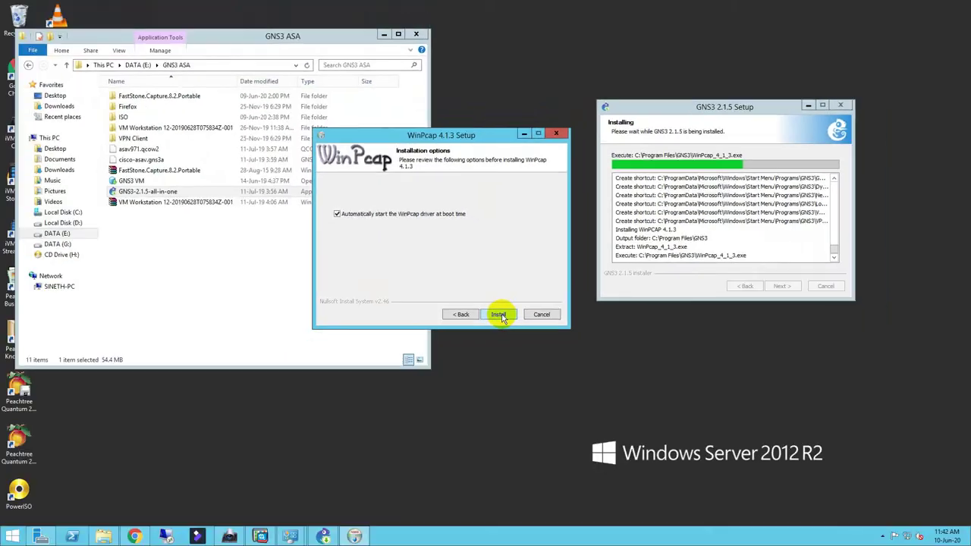
{"action": "left_click", "coordinate": [498, 314]}
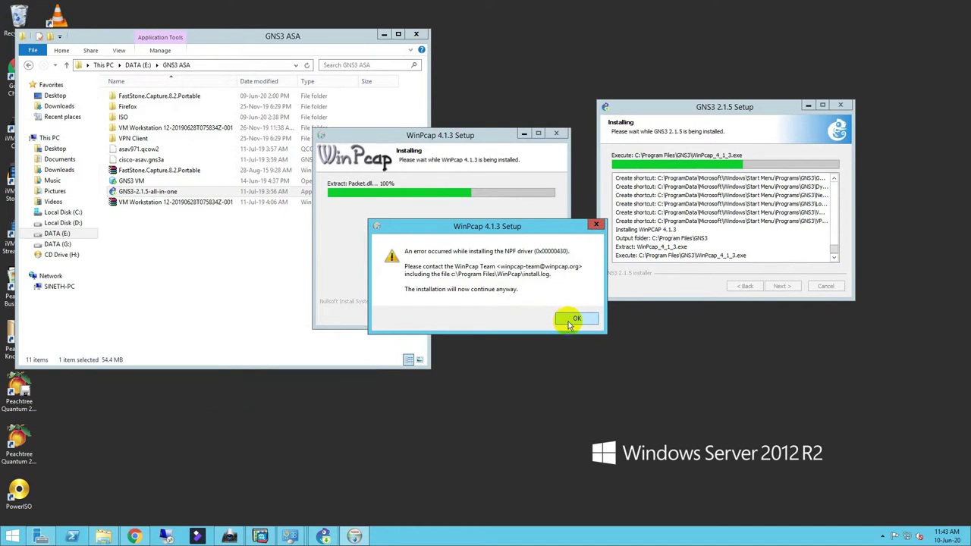
{"action": "left_click", "coordinate": [573, 319]}
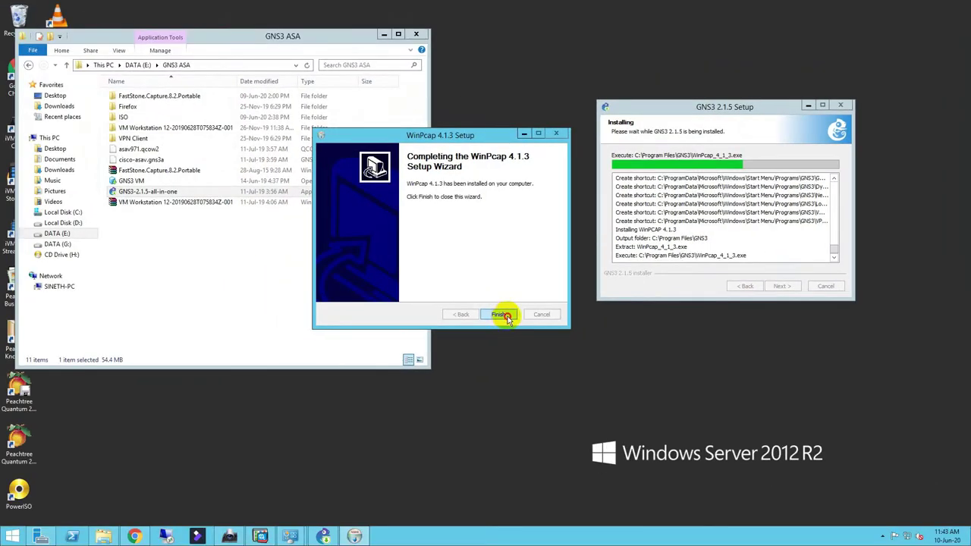
{"action": "left_click", "coordinate": [499, 314]}
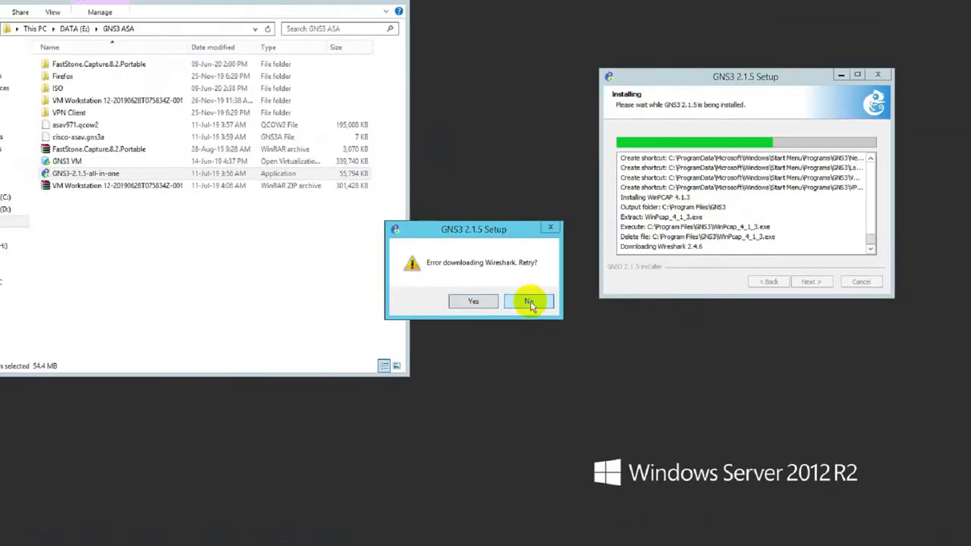
- Skip the Wireshark download, retry the SolarWinds Response Time Viewer download, and skip it to continue the GNS3 installation
{"action": "left_click", "coordinate": [490, 288]}
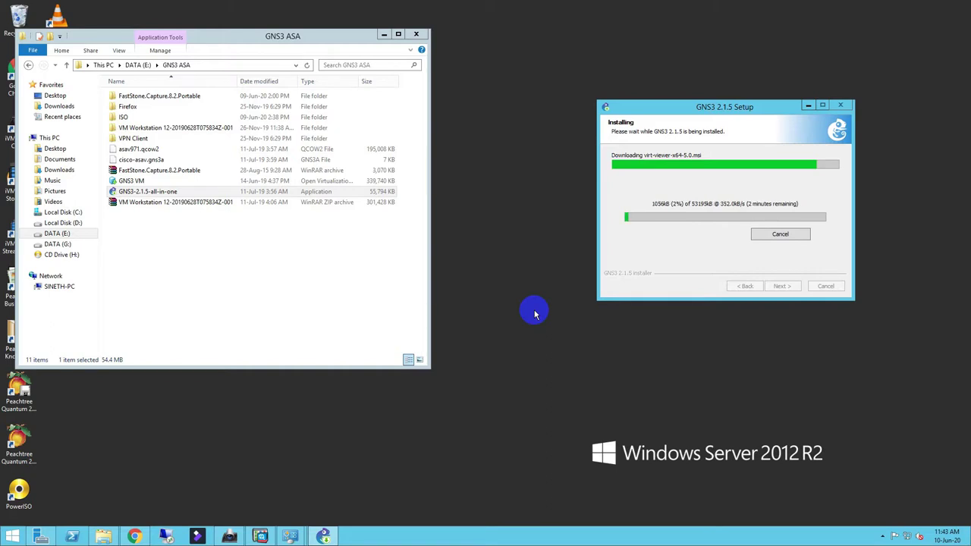
{"action": "left_click_drag", "start_coordinate": [693, 107], "coordinate": [544, 116]}
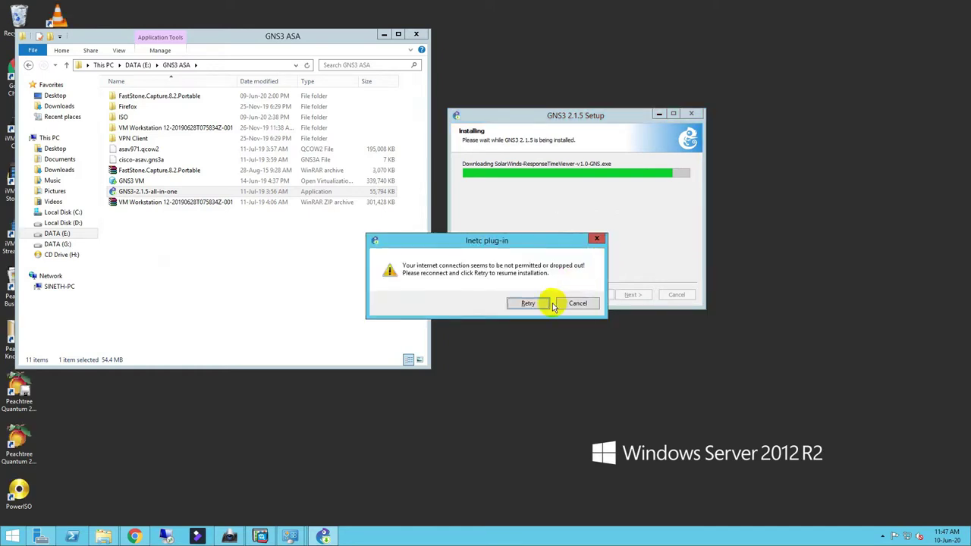
{"action": "left_click", "coordinate": [546, 303]}
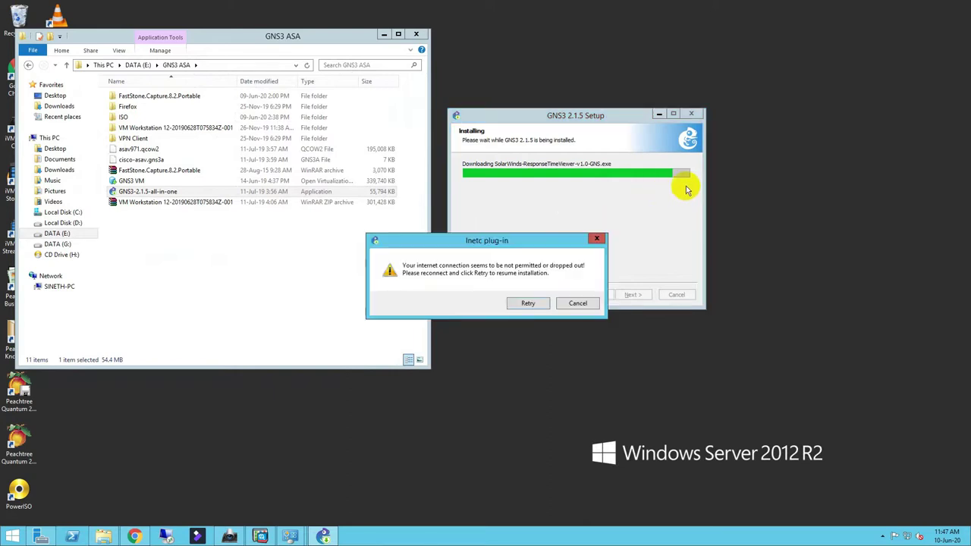
{"action": "left_click", "coordinate": [583, 302]}
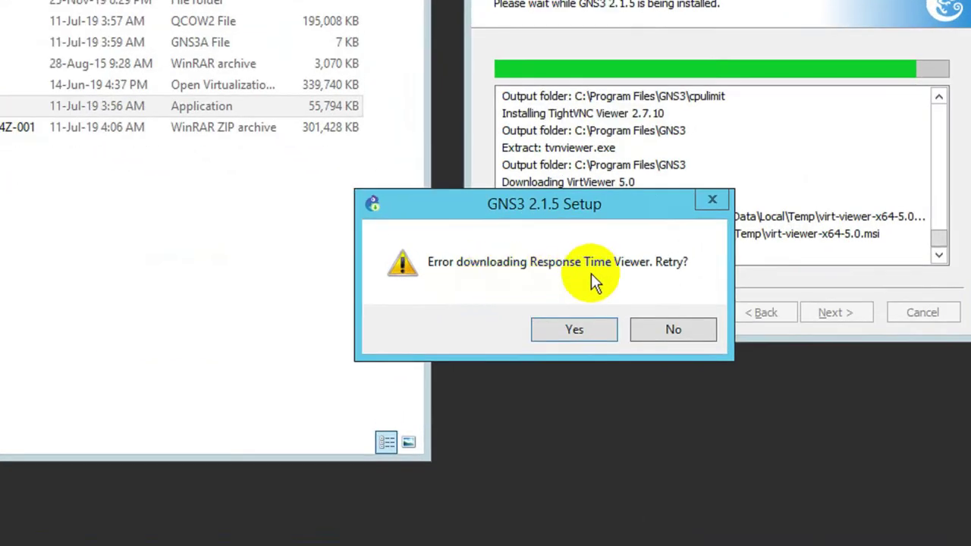
{"action": "left_click", "coordinate": [587, 331]}
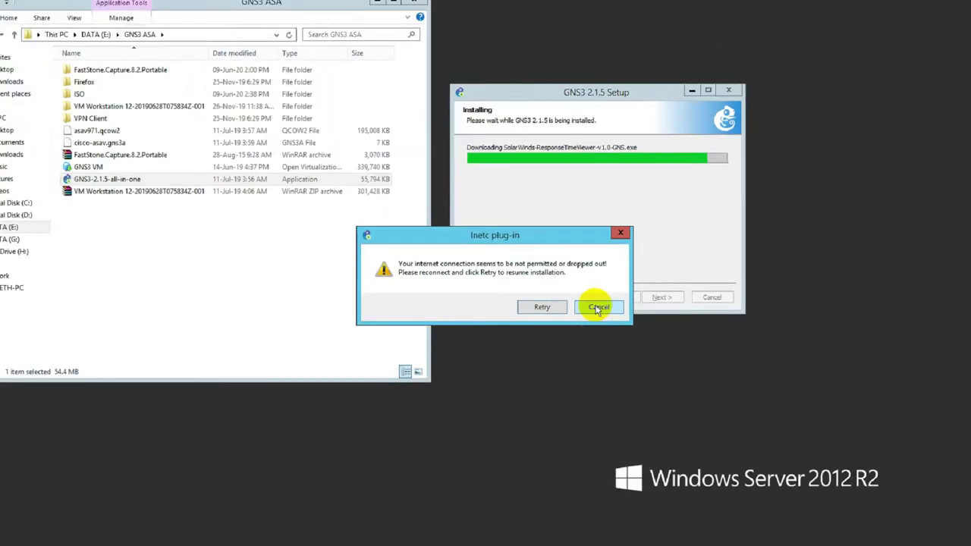
{"action": "left_click", "coordinate": [718, 327]}
{"action": "left_click", "coordinate": [562, 305]}
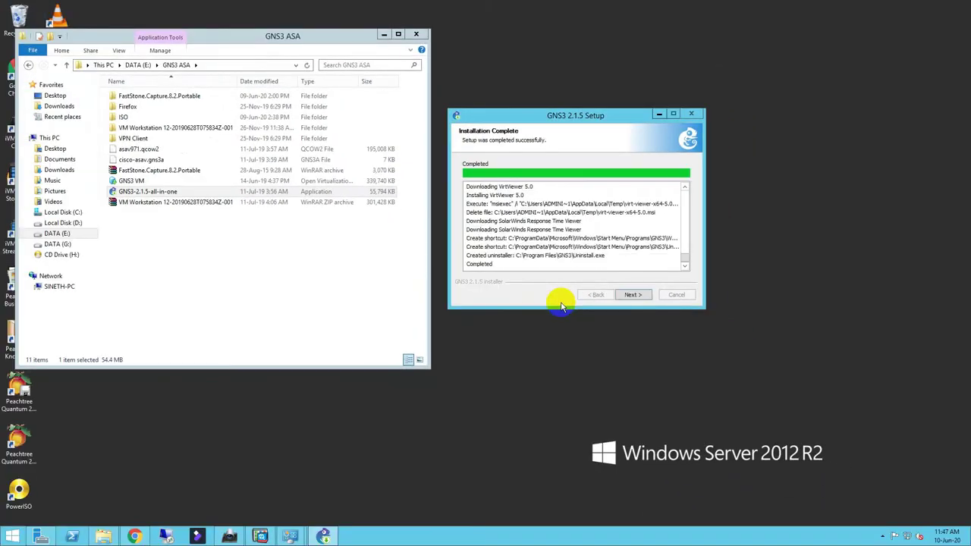
- Decline the free Solarwinds Standard Toolset license and finish the GNS3 setup with Start GNS3 enabled
{"action": "left_click", "coordinate": [632, 295]}
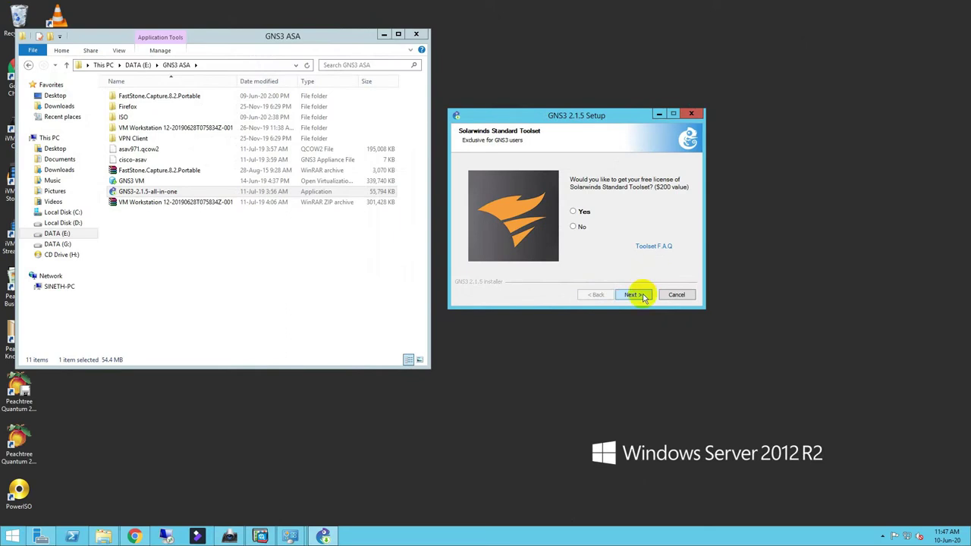
{"action": "left_click", "coordinate": [635, 295]}
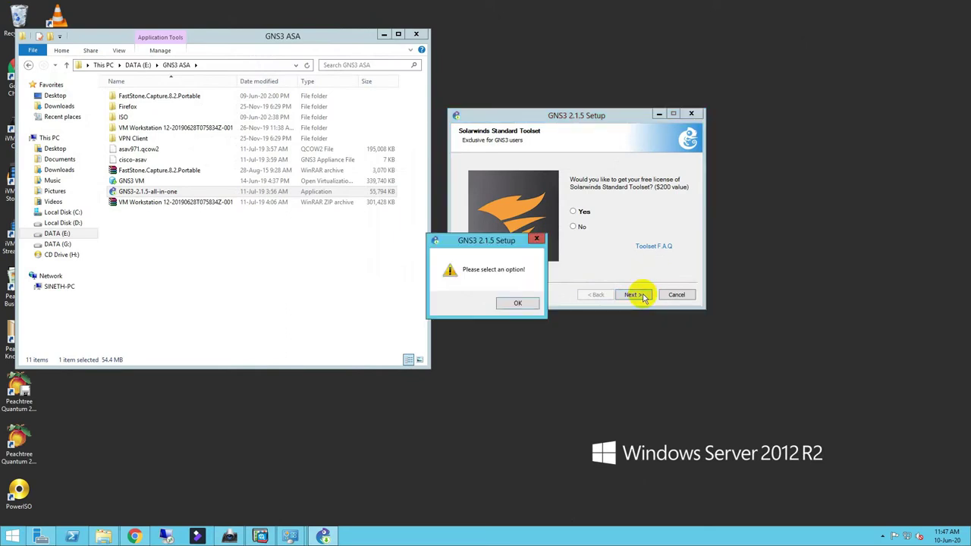
{"action": "left_click", "coordinate": [517, 302]}
{"action": "left_click", "coordinate": [581, 229]}
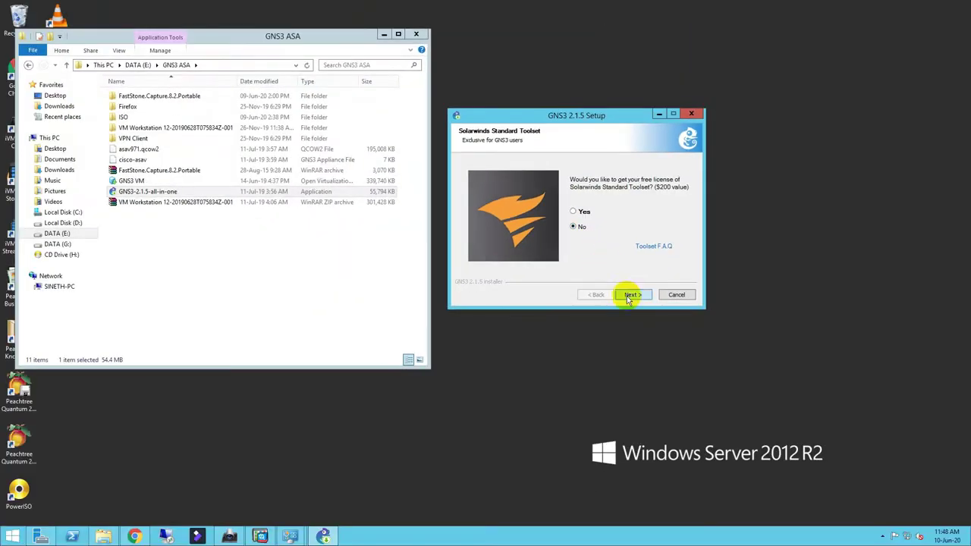
{"action": "left_click", "coordinate": [563, 399]}
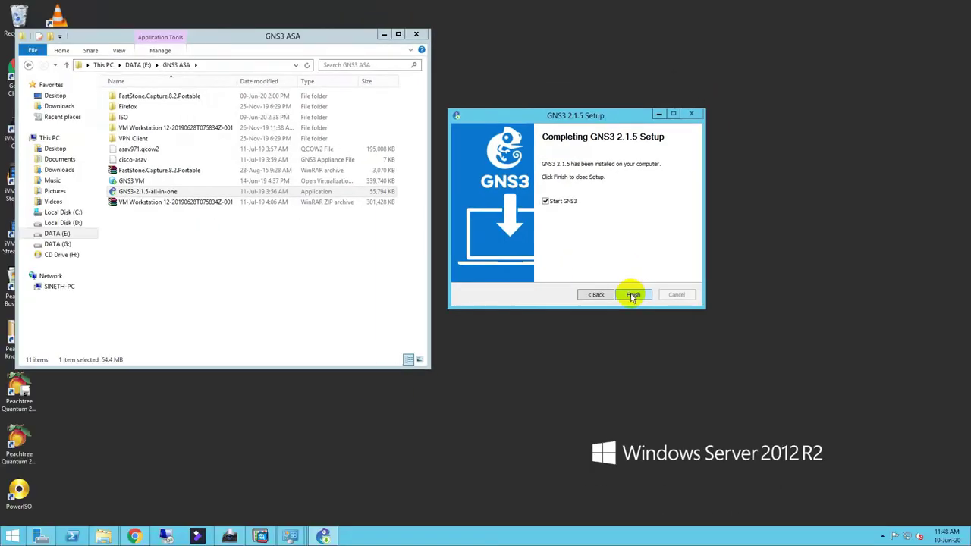
{"action": "left_click", "coordinate": [635, 295]}
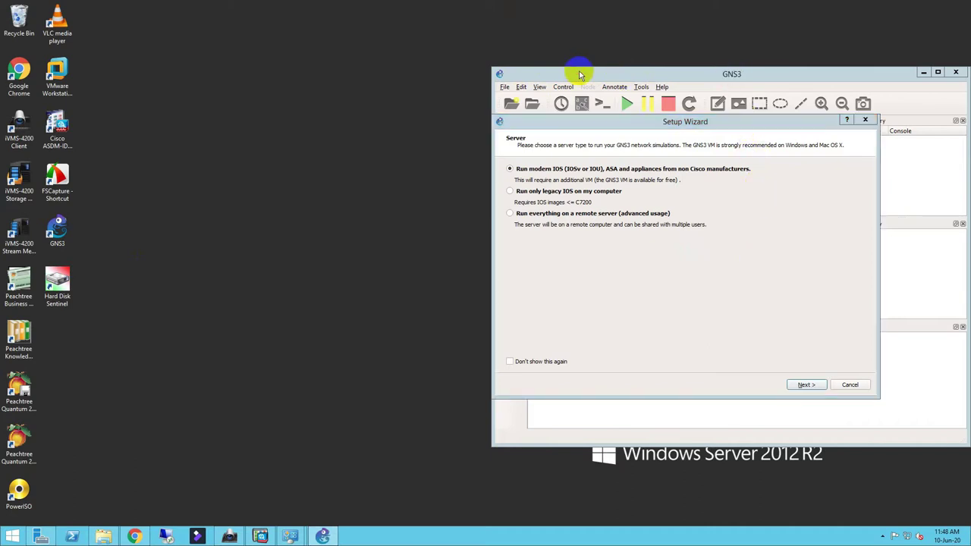
- Move the Setup Wizard clear of the main GNS3 window and dismiss the NPF/NPCAP service and local server error dialogs
{"action": "right_click", "coordinate": [452, 10]}
{"action": "left_click", "coordinate": [483, 32]}
{"action": "left_click", "coordinate": [732, 126]}
{"action": "left_click_drag", "start_coordinate": [732, 126], "coordinate": [319, 143]}
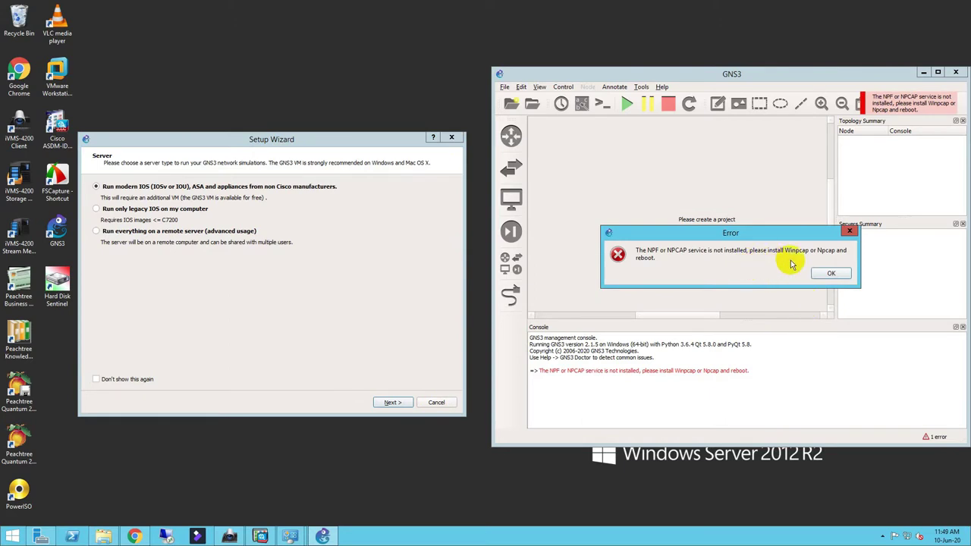
{"action": "left_click", "coordinate": [830, 274]}
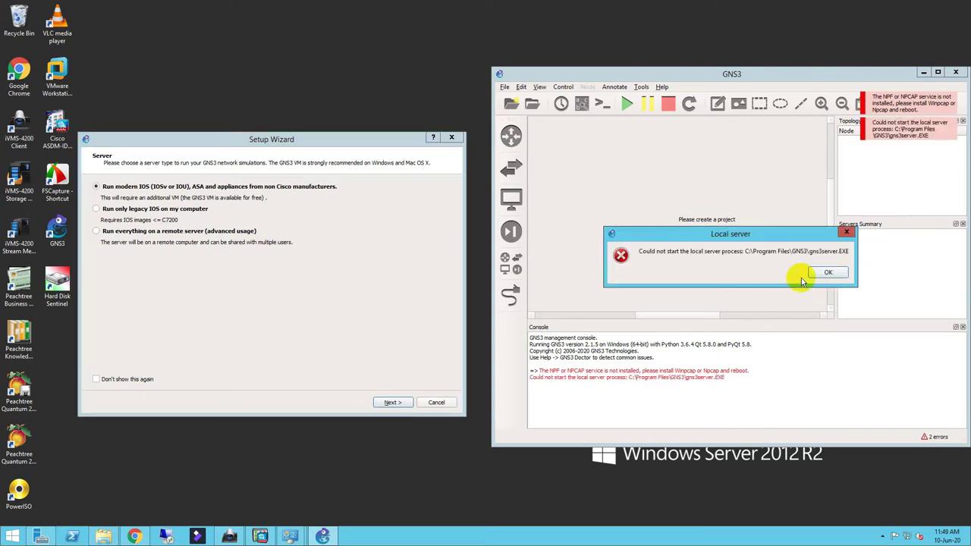
{"action": "left_click", "coordinate": [825, 274]}
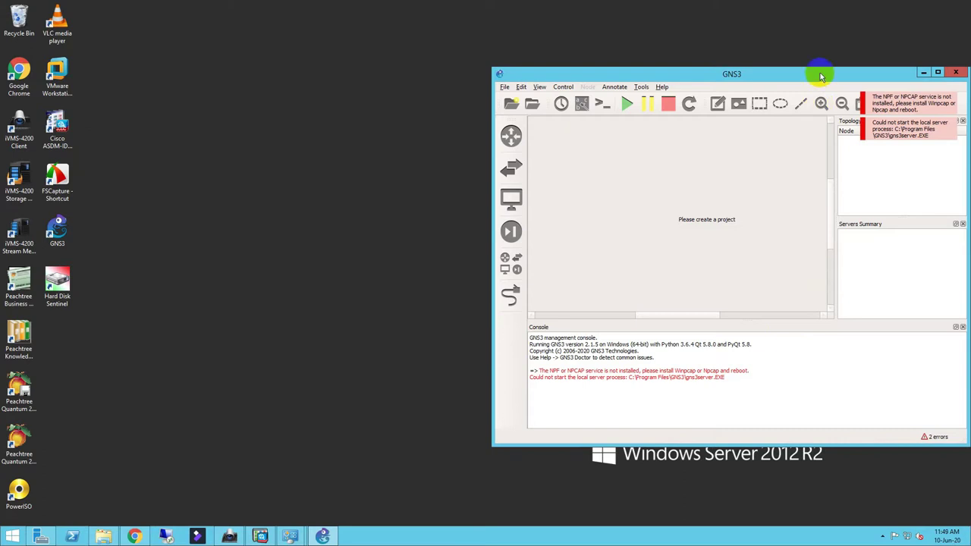
- Dismiss the repeated NPF/NPCAP and local server errors and decline downloading GNS3 version 2.2.5
{"action": "left_click", "coordinate": [590, 75]}
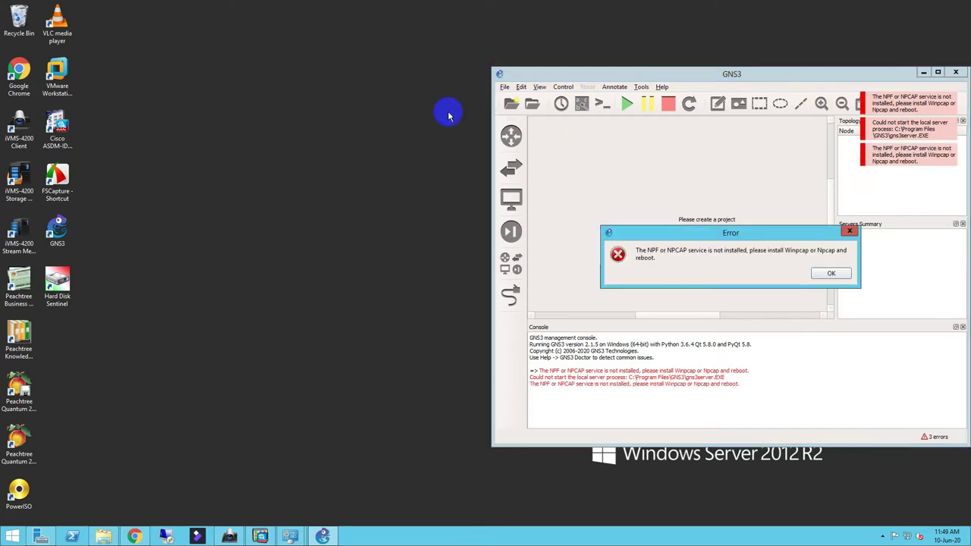
{"action": "left_click", "coordinate": [826, 274]}
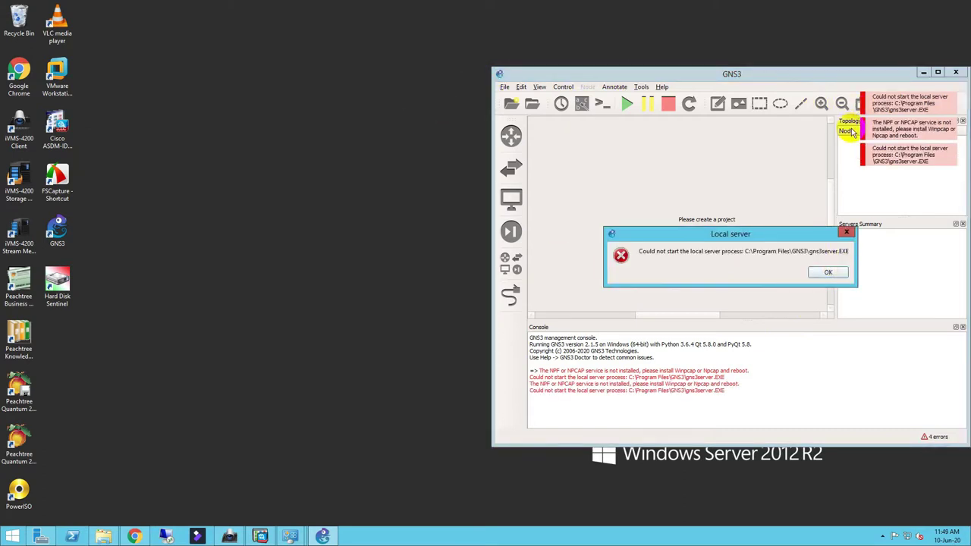
{"action": "left_click", "coordinate": [825, 273]}
{"action": "left_click", "coordinate": [834, 76]}
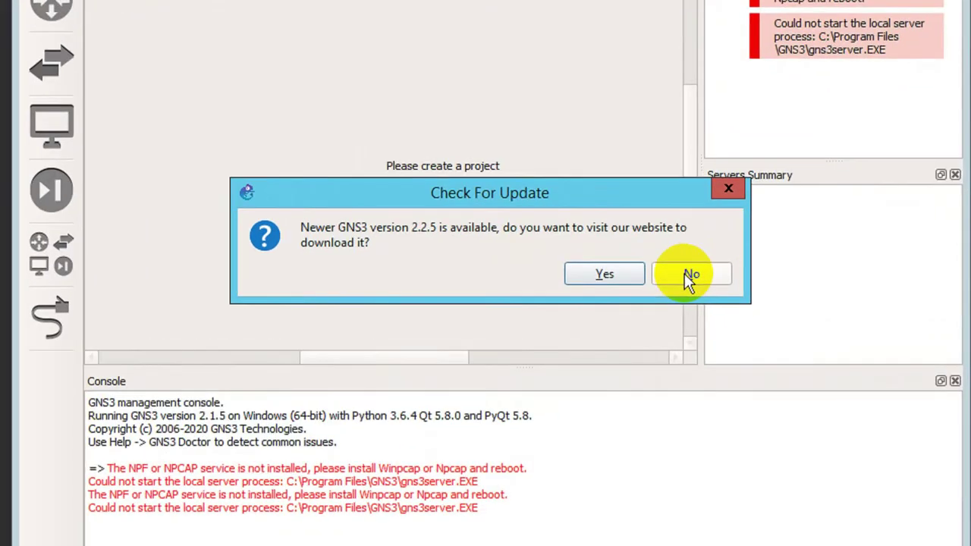
{"action": "left_click", "coordinate": [705, 278]}
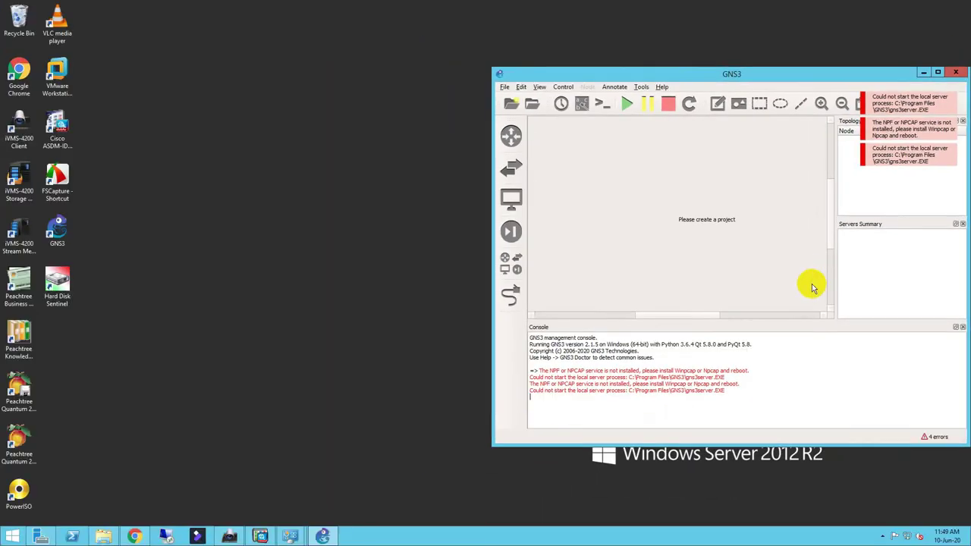
- Maximize the GNS3 window and dismiss the server connection and NPF/NPCAP service error dialogs
{"action": "left_click_drag", "start_coordinate": [824, 63], "coordinate": [800, 65]}
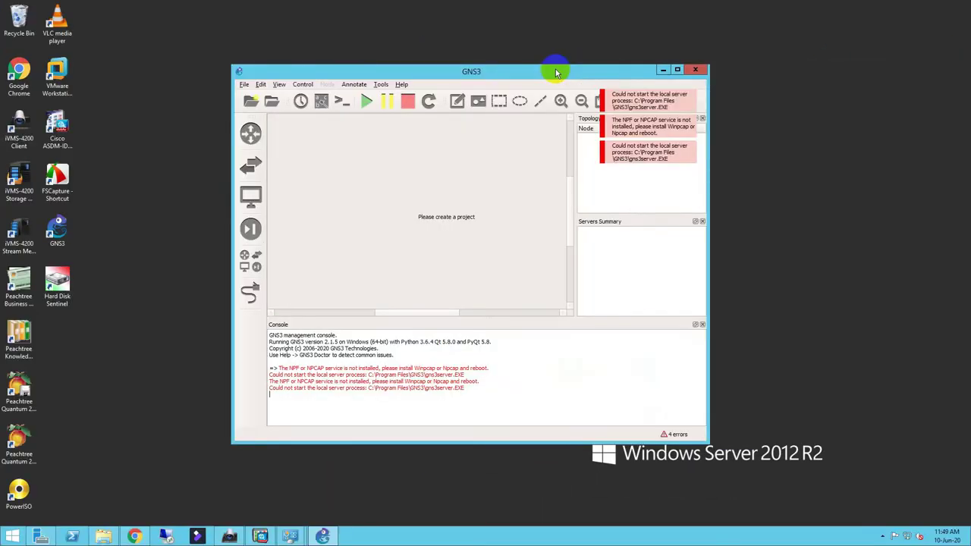
{"action": "left_click", "coordinate": [677, 73]}
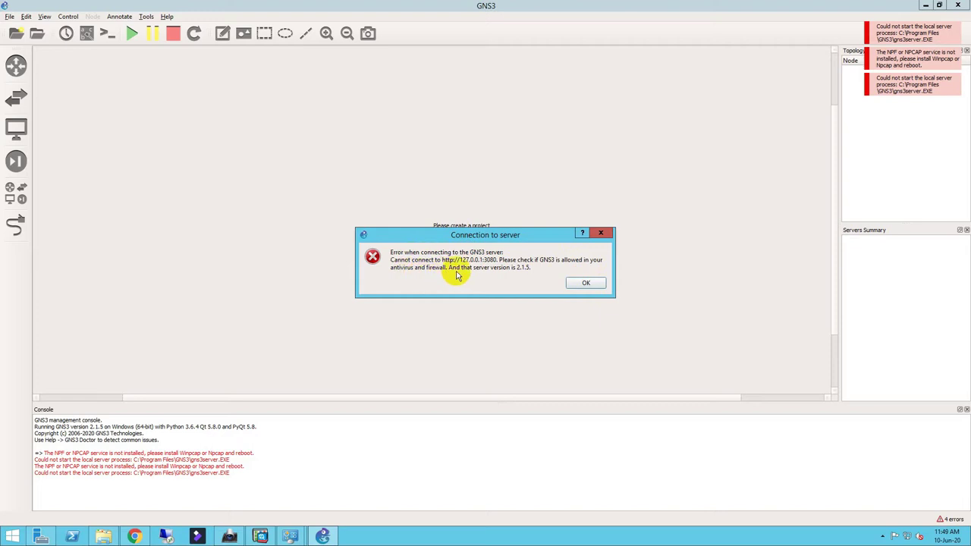
{"action": "left_click", "coordinate": [584, 285]}
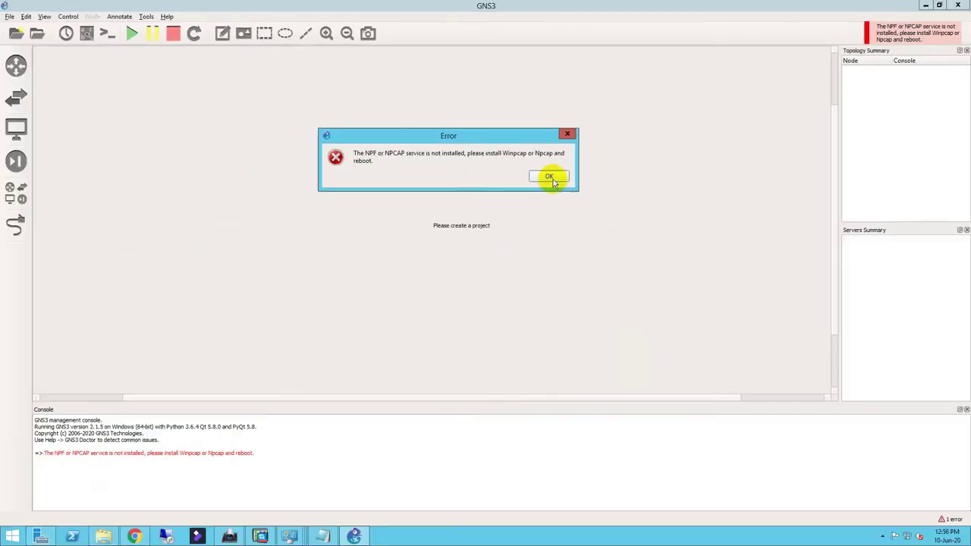
{"action": "left_click", "coordinate": [585, 354]}
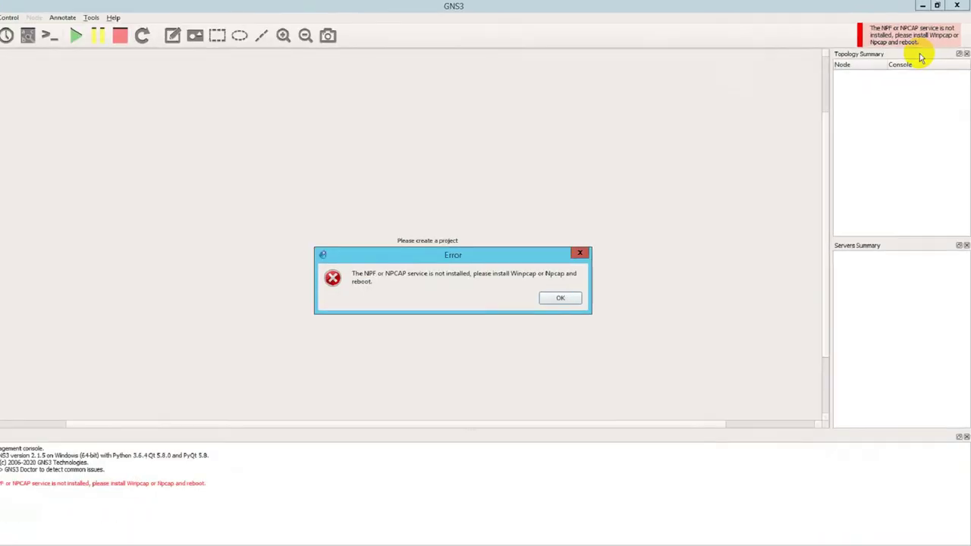
{"action": "left_click", "coordinate": [577, 280]}
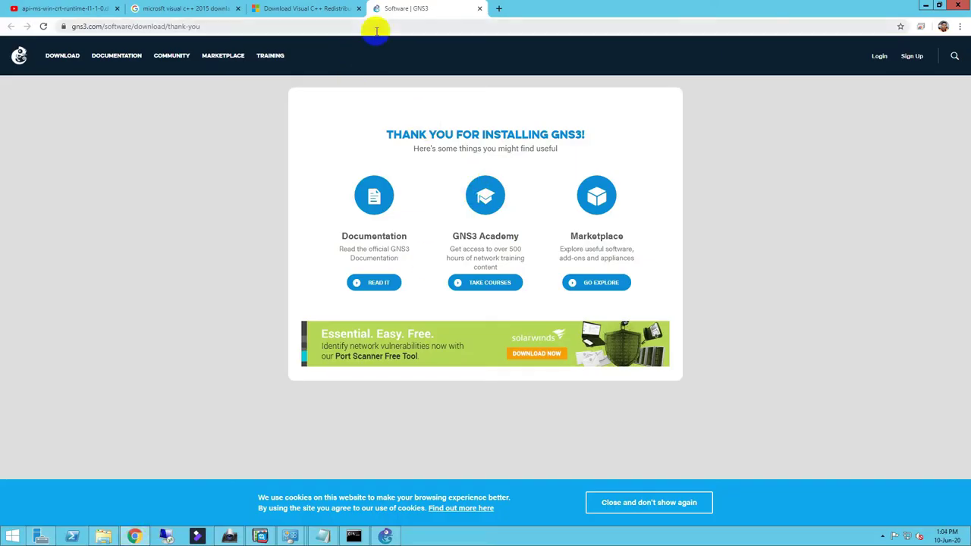
- Open nmap.org/npcap/ in a new browser tab and download the Npcap 0.9993 installer
{"action": "left_click", "coordinate": [499, 9]}
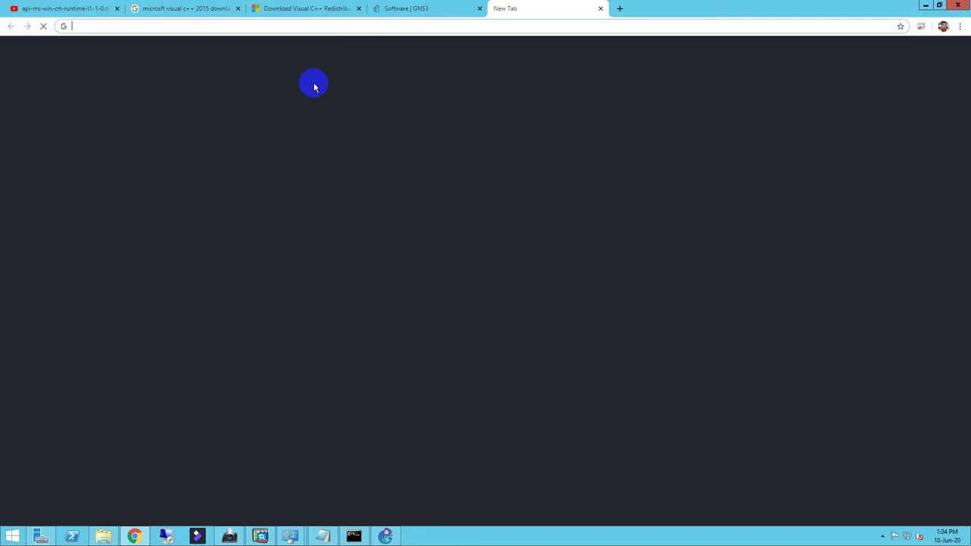
{"action": "type", "text": "npcap"}
{"action": "key", "text": "Return"}
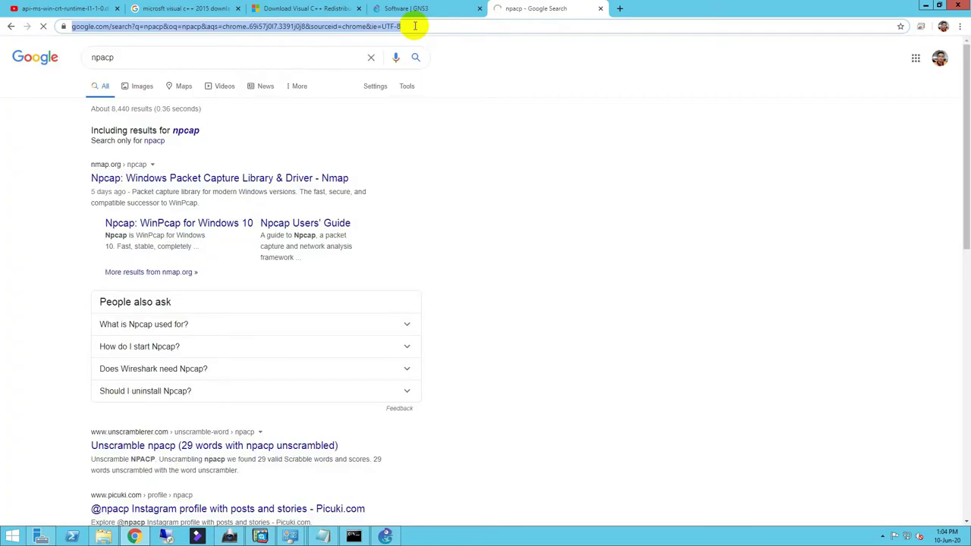
{"action": "type", "text": "nmap.org/"}
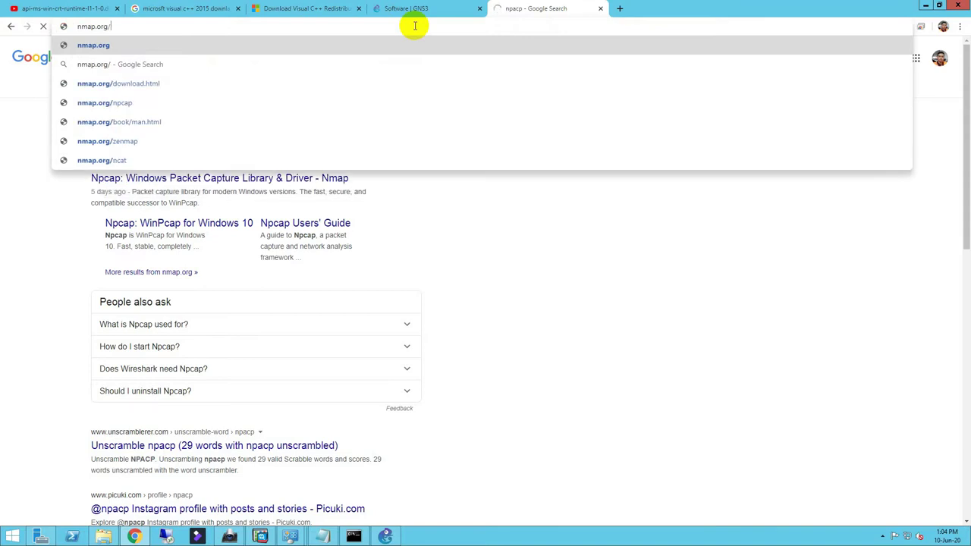
{"action": "type", "text": "npcap/"}
{"action": "key", "text": "Return"}
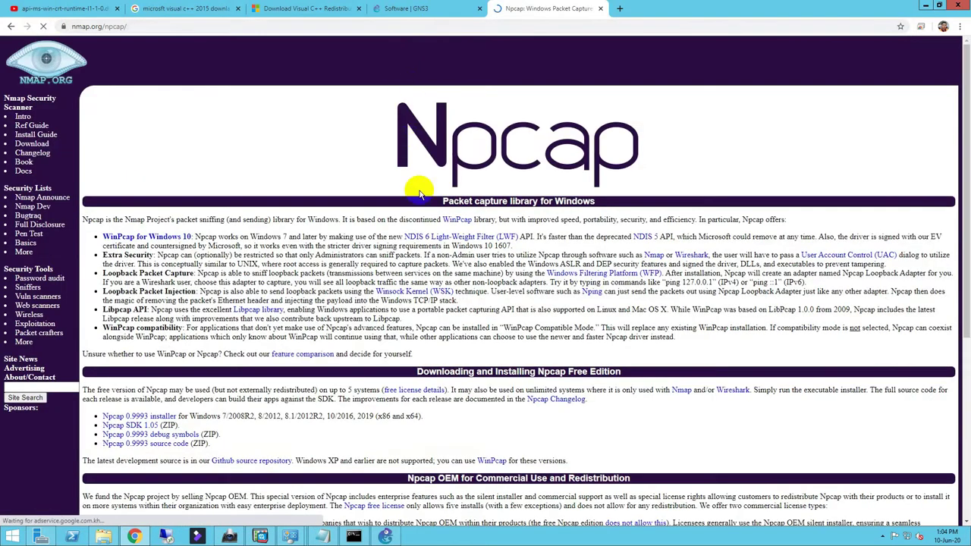
{"action": "left_click", "coordinate": [141, 416]}
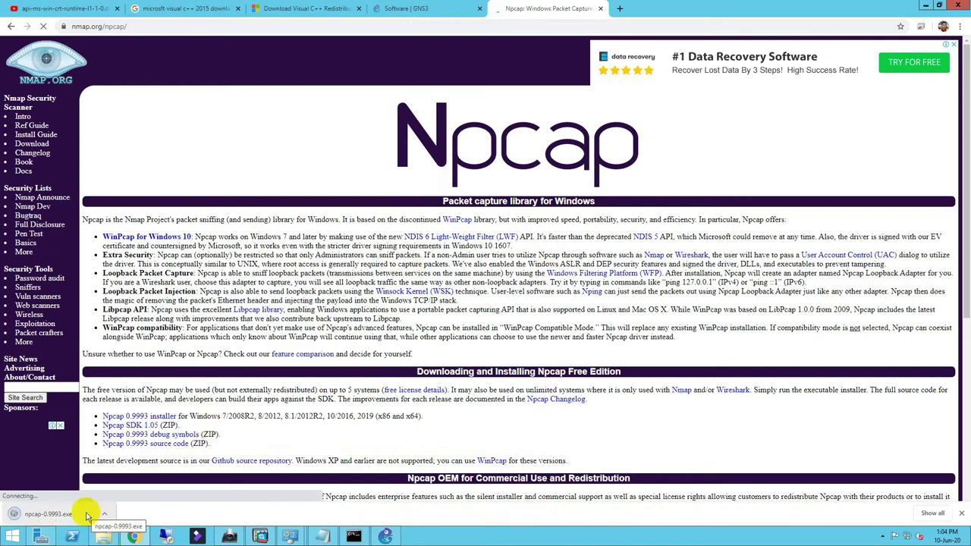
- Run npcap-0.9993.exe, accept the license agreement, and start the installation in WinPcap API-compatible mode
{"action": "left_click", "coordinate": [64, 515]}
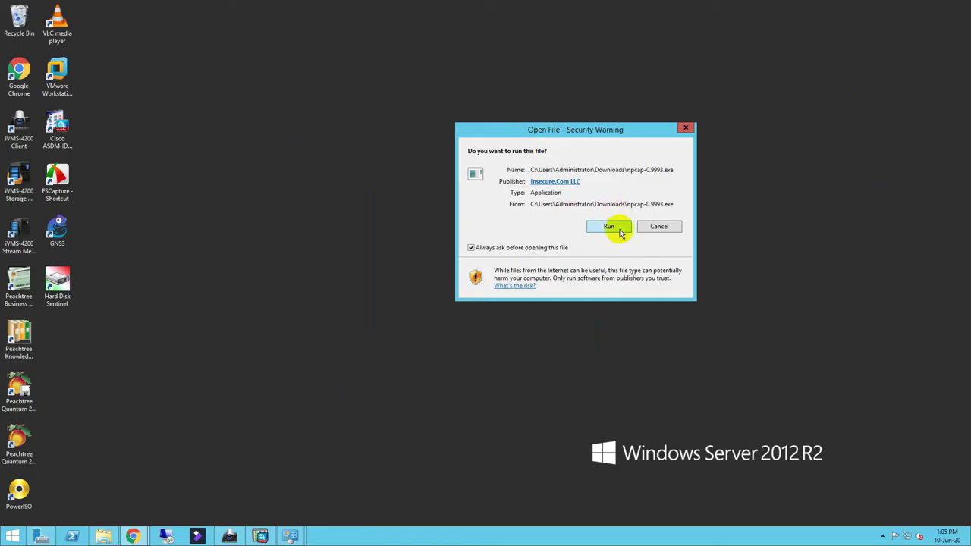
{"action": "left_click", "coordinate": [609, 226]}
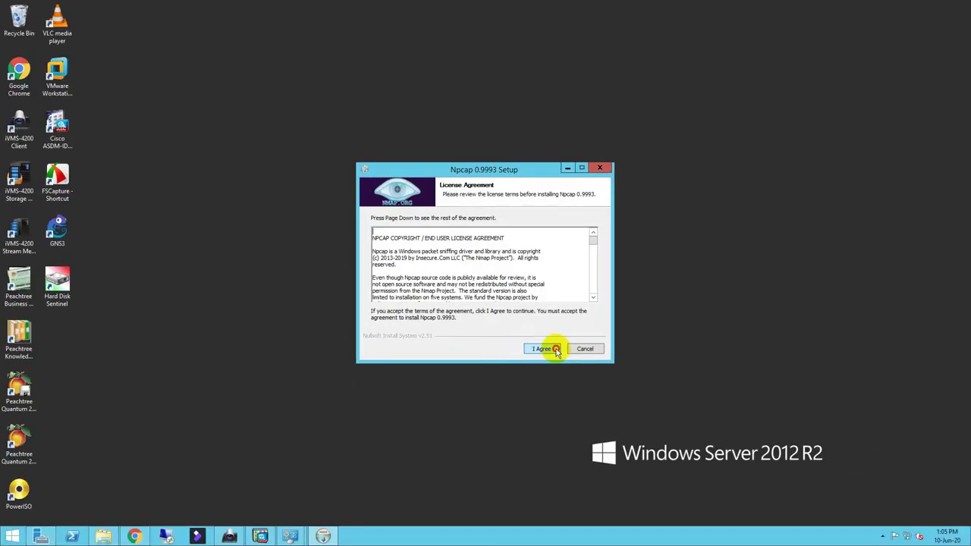
{"action": "left_click", "coordinate": [555, 352]}
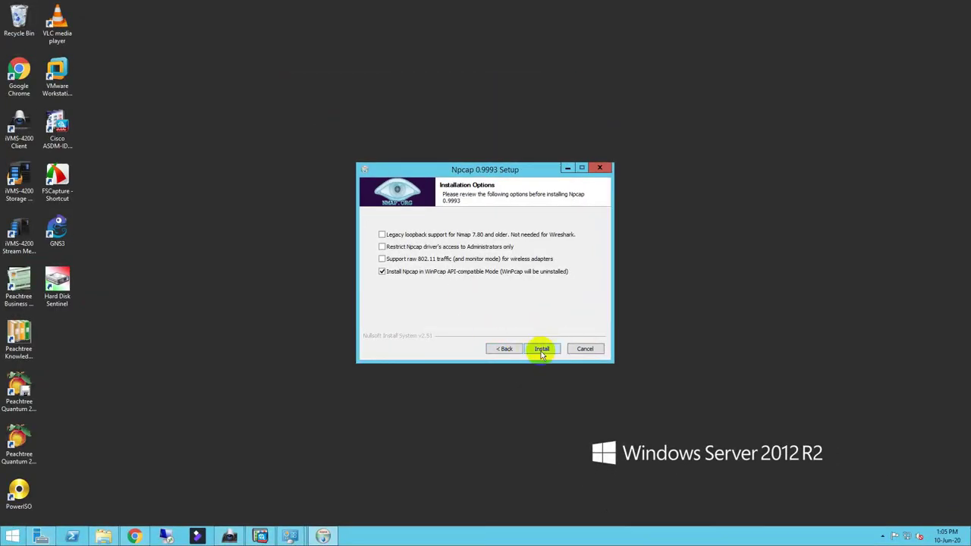
{"action": "left_click", "coordinate": [541, 350]}
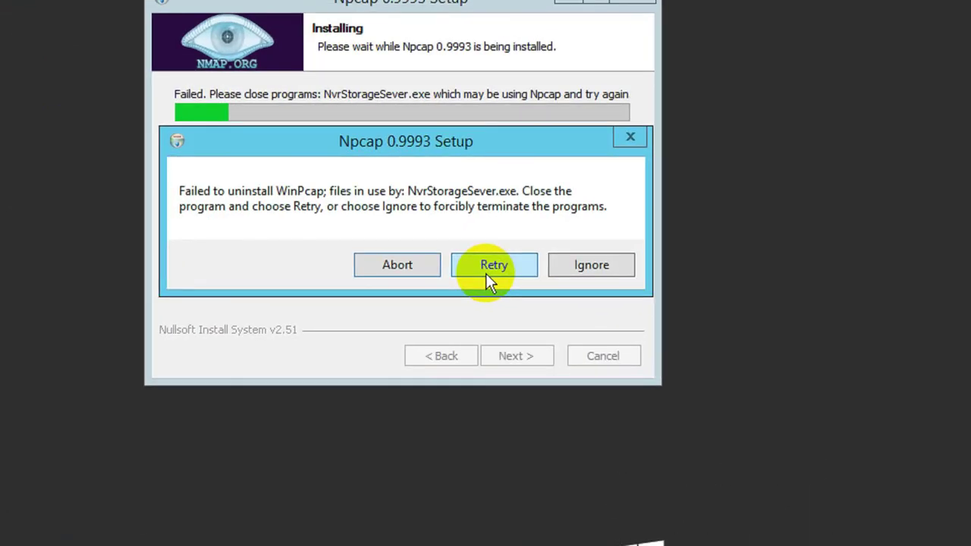
- Forcibly terminate the programs using WinPcap and uninstall WinPcap 4.1.3
{"action": "left_click", "coordinate": [620, 266]}
{"action": "left_click", "coordinate": [578, 261]}
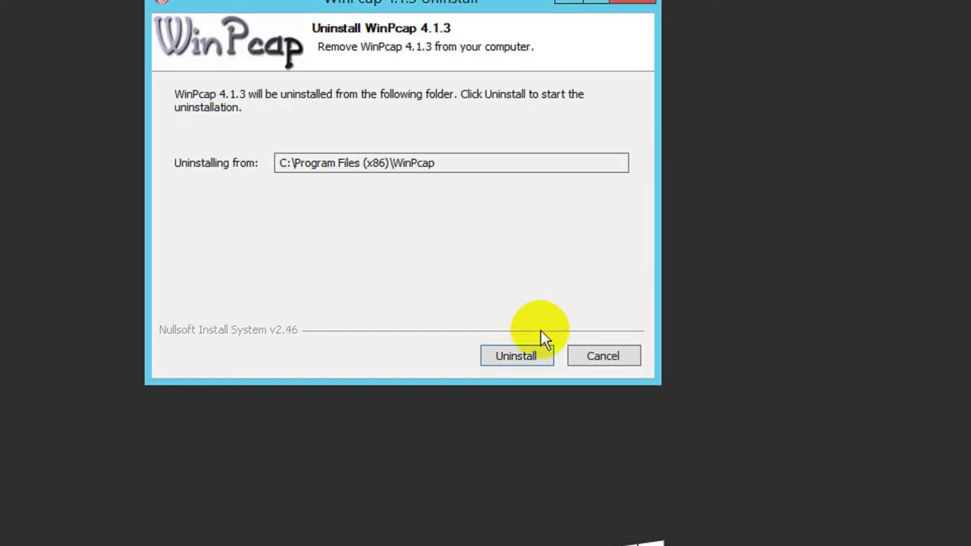
{"action": "left_click", "coordinate": [541, 354]}
{"action": "left_click", "coordinate": [549, 297]}
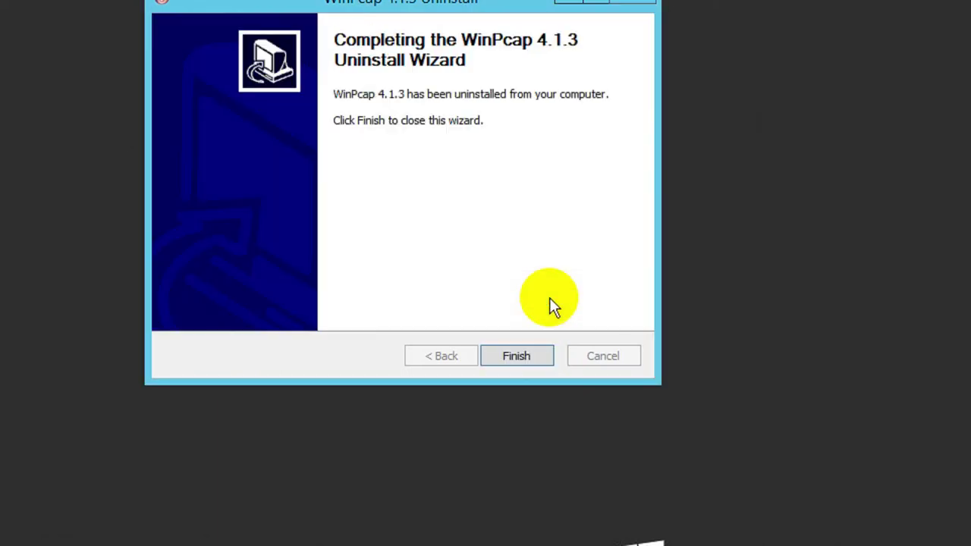
{"action": "left_click", "coordinate": [515, 356]}
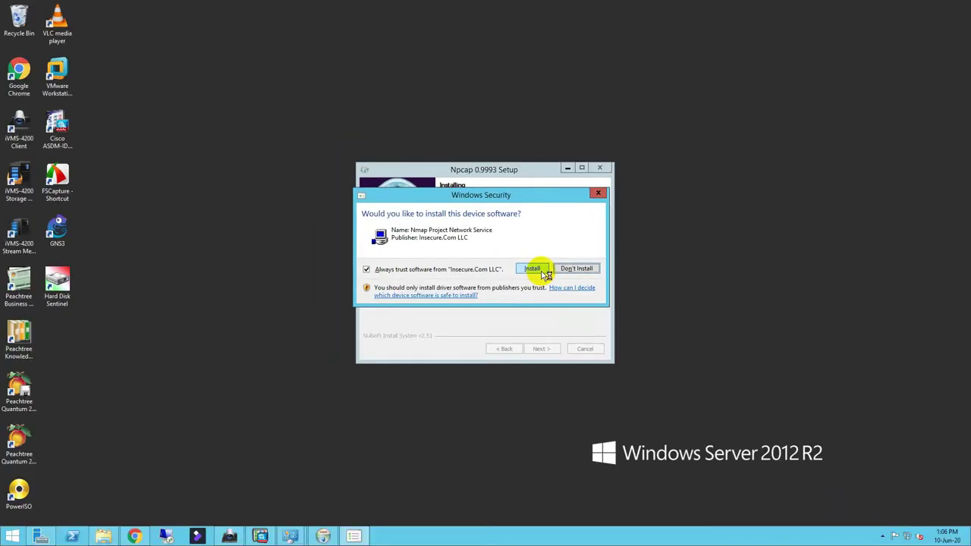
- Allow the Nmap Project Network Service device software to install and finish the Npcap 0.9993 setup
{"action": "left_click", "coordinate": [543, 271]}
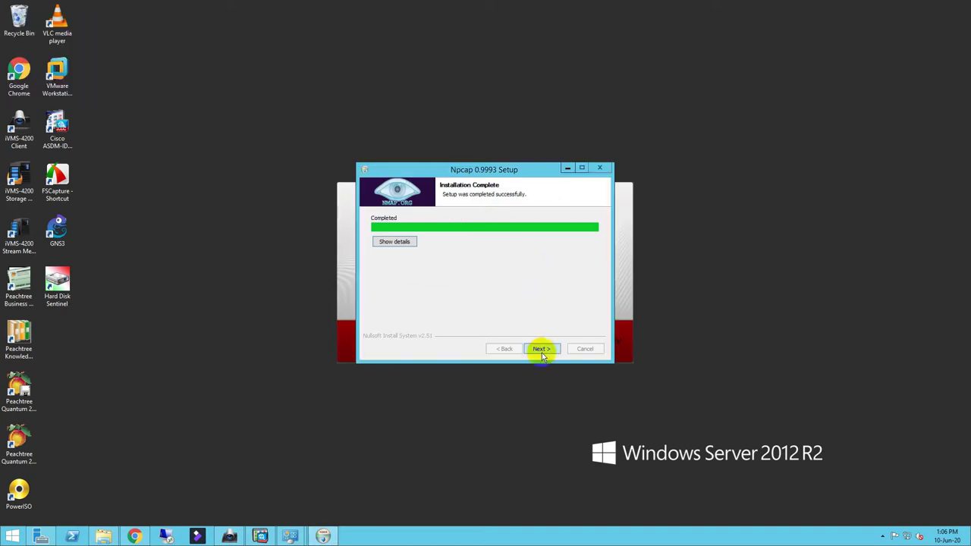
{"action": "left_click_drag", "start_coordinate": [522, 172], "coordinate": [373, 117]}
{"action": "right_click", "coordinate": [496, 23]}
{"action": "left_click", "coordinate": [517, 50]}
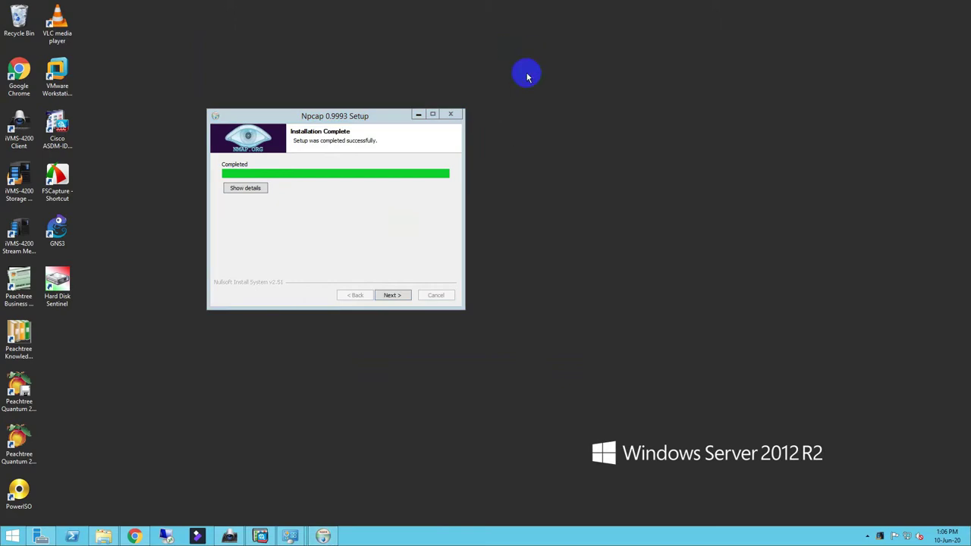
{"action": "left_click_drag", "start_coordinate": [379, 118], "coordinate": [503, 114]}
{"action": "left_click", "coordinate": [518, 290]}
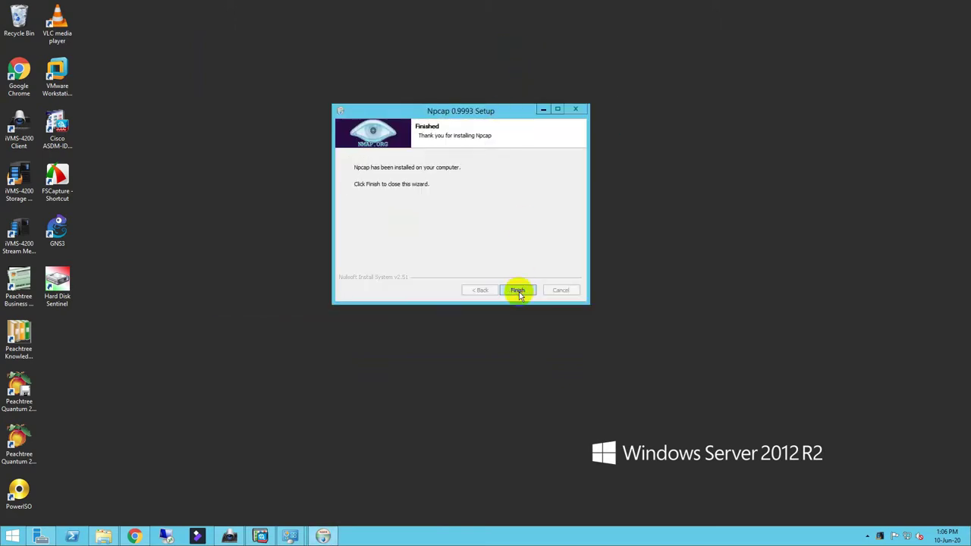
{"action": "left_click", "coordinate": [517, 290]}
- Refresh the desktop, relaunch GNS3, and cancel its Setup Wizard
{"action": "right_click", "coordinate": [293, 144]}
{"action": "left_click", "coordinate": [312, 170]}
{"action": "left_click", "coordinate": [70, 227]}
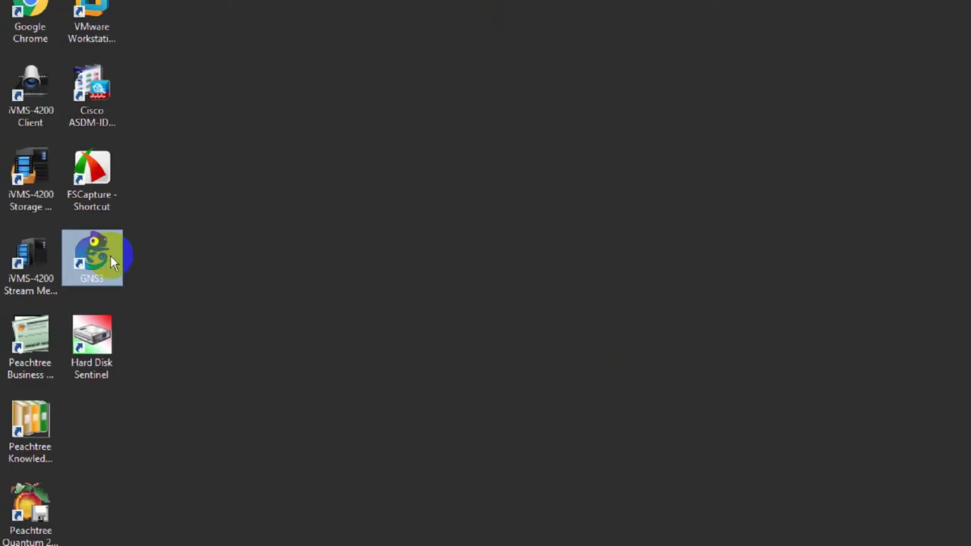
{"action": "double_click", "coordinate": [95, 257]}
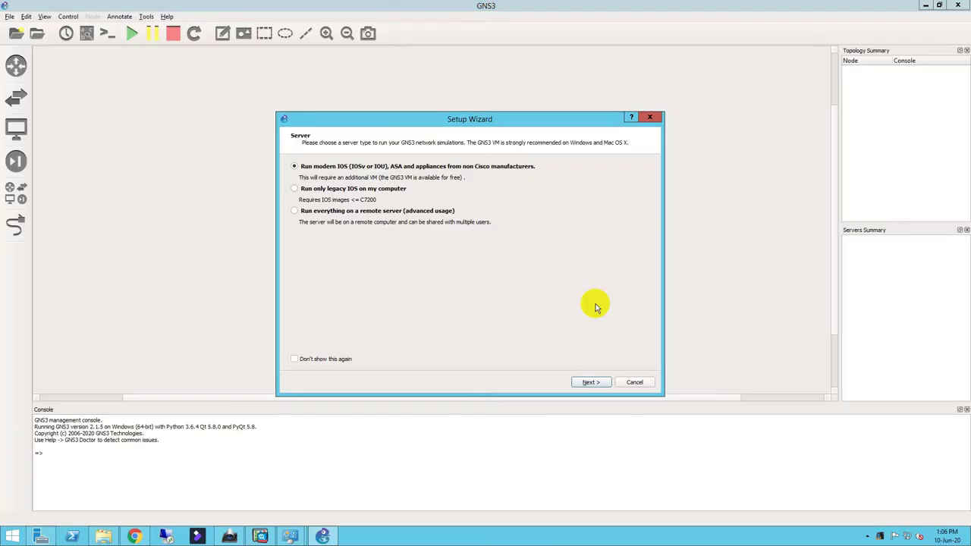
{"action": "left_click", "coordinate": [623, 383]}
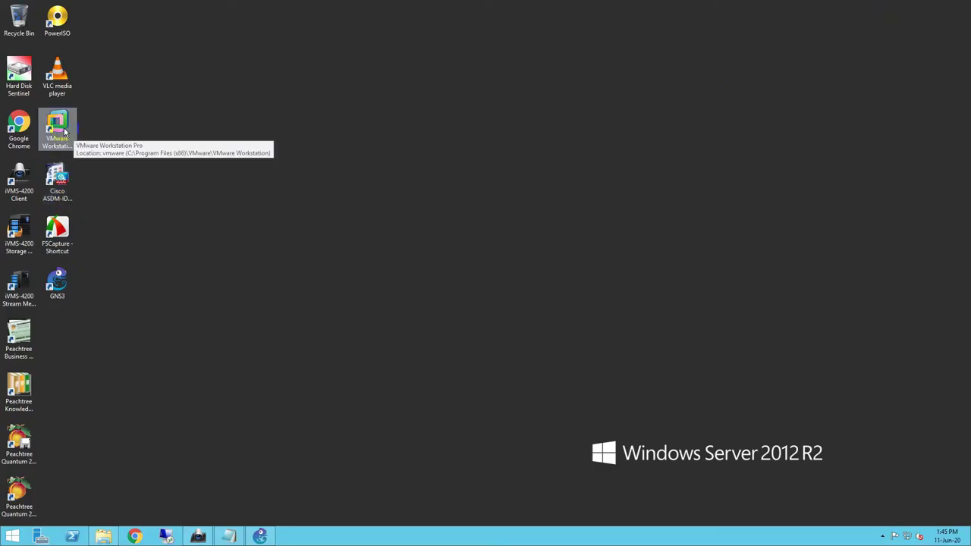
- Launch VMware Workstation from the desktop and move its window toward the middle of the screen
{"action": "left_click", "coordinate": [65, 131]}
{"action": "double_click", "coordinate": [65, 132]}
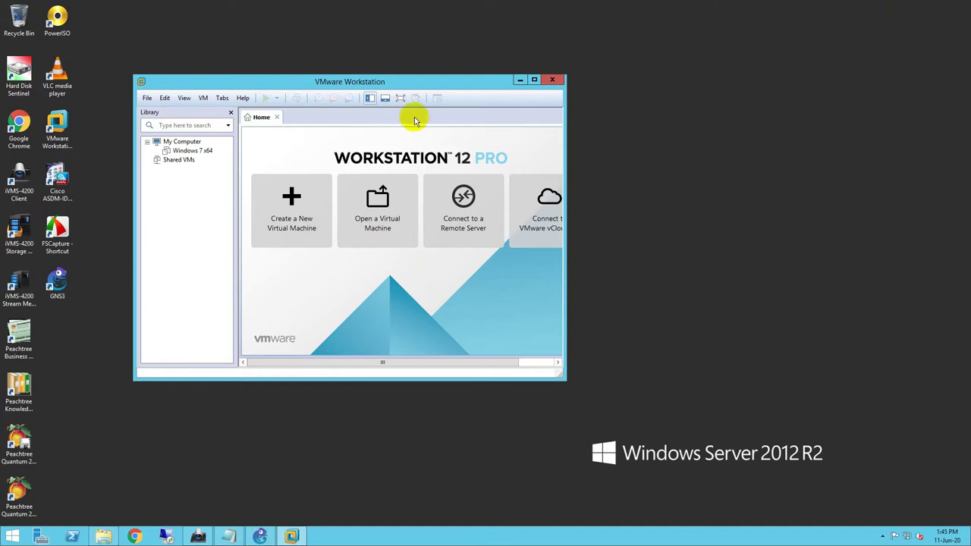
{"action": "left_click_drag", "start_coordinate": [400, 83], "coordinate": [561, 88]}
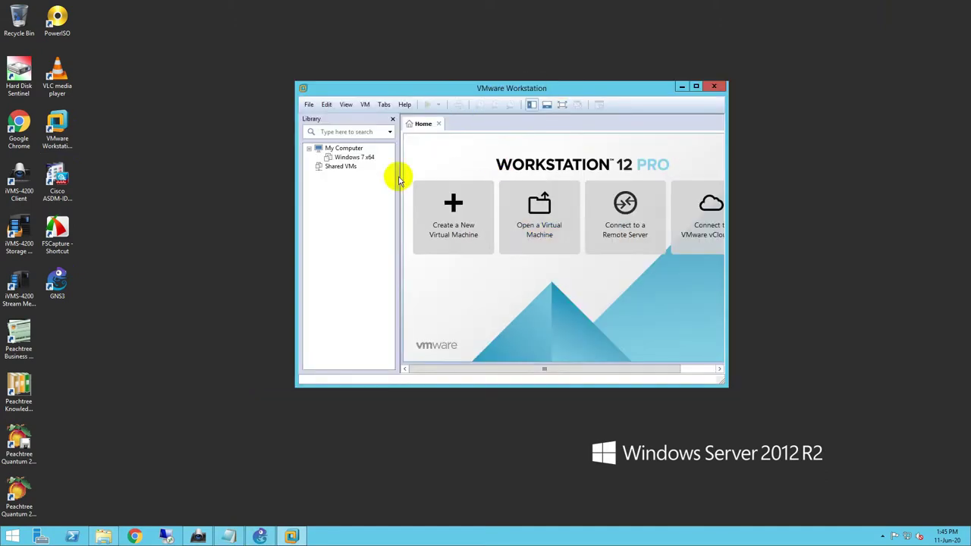
- Show the GNS3 ASA folder beside VMware Workstation, then maximize the Workstation window
{"action": "left_click", "coordinate": [103, 536]}
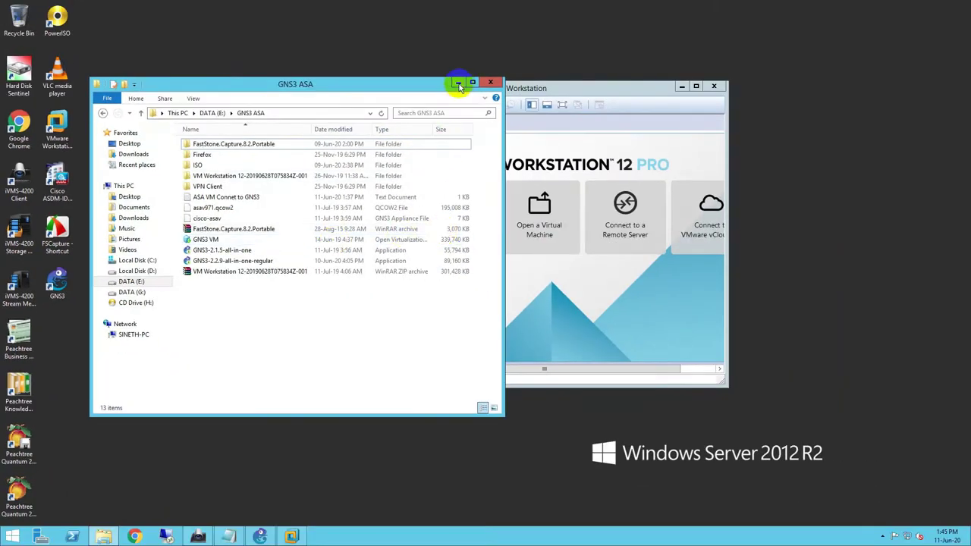
{"action": "left_click_drag", "start_coordinate": [400, 86], "coordinate": [361, 97]}
{"action": "left_click_drag", "start_coordinate": [533, 85], "coordinate": [646, 91]}
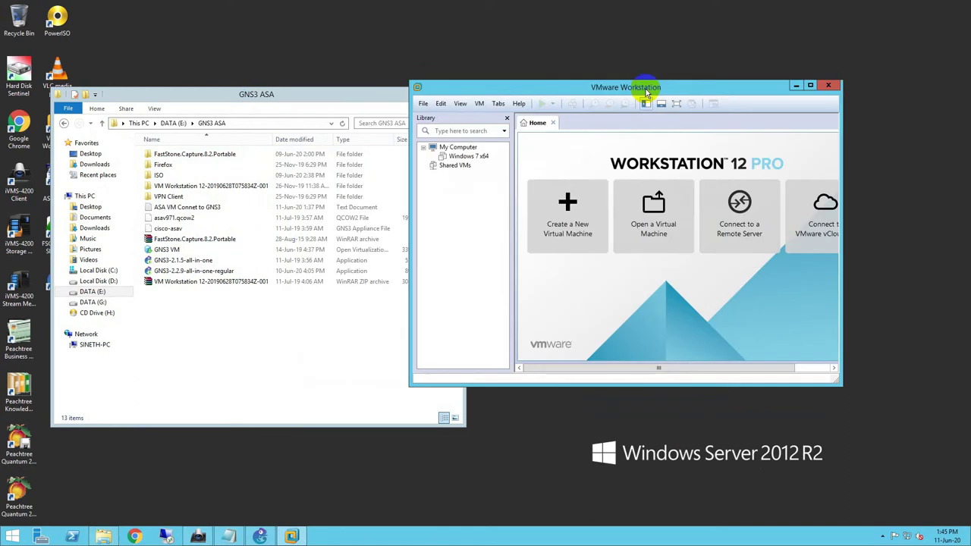
{"action": "left_click", "coordinate": [809, 85]}
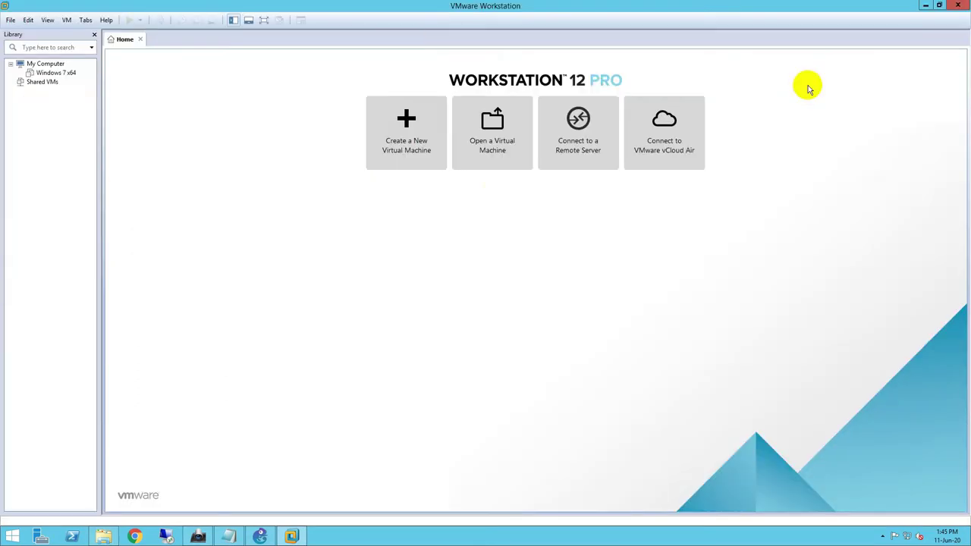
- Open the GNS3 VM appliance file from the GNS3 ASA folder and import it as a virtual machine named GNS3 VM
{"action": "left_click", "coordinate": [11, 20]}
{"action": "left_click", "coordinate": [47, 73]}
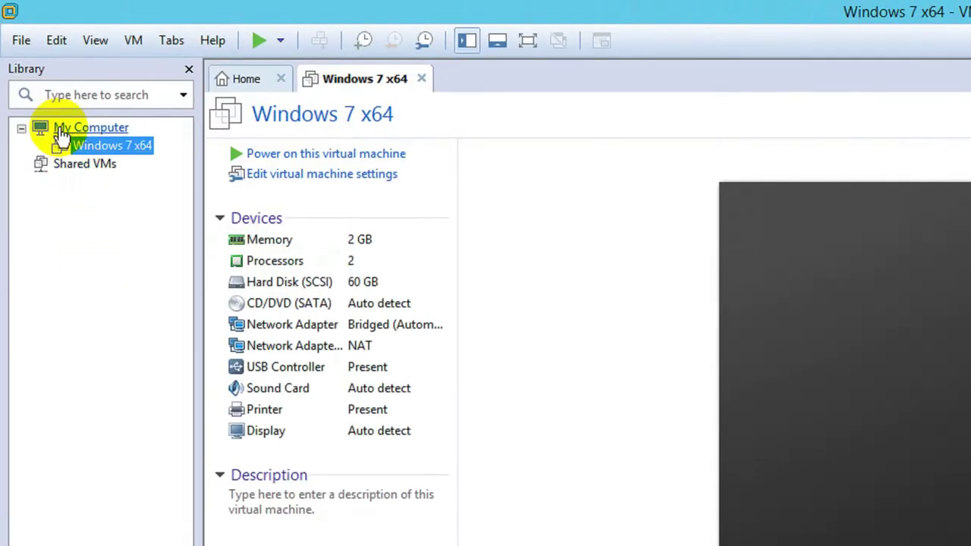
{"action": "left_click", "coordinate": [21, 40]}
{"action": "left_click", "coordinate": [47, 112]}
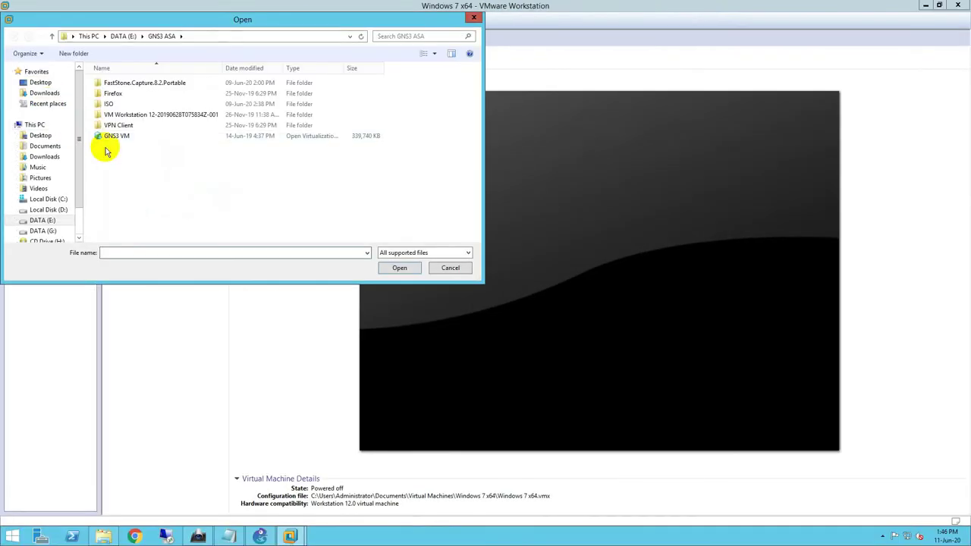
{"action": "left_click", "coordinate": [113, 138]}
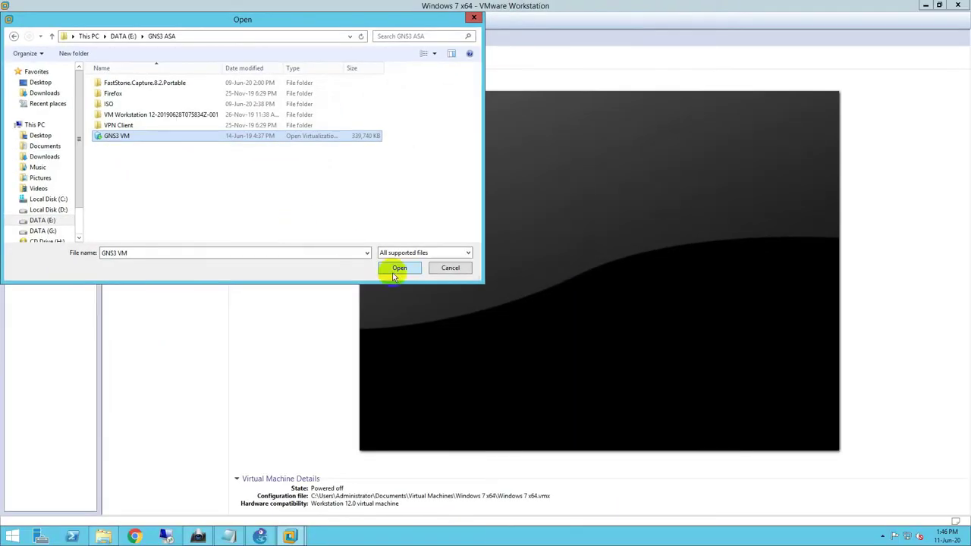
{"action": "left_click", "coordinate": [394, 272]}
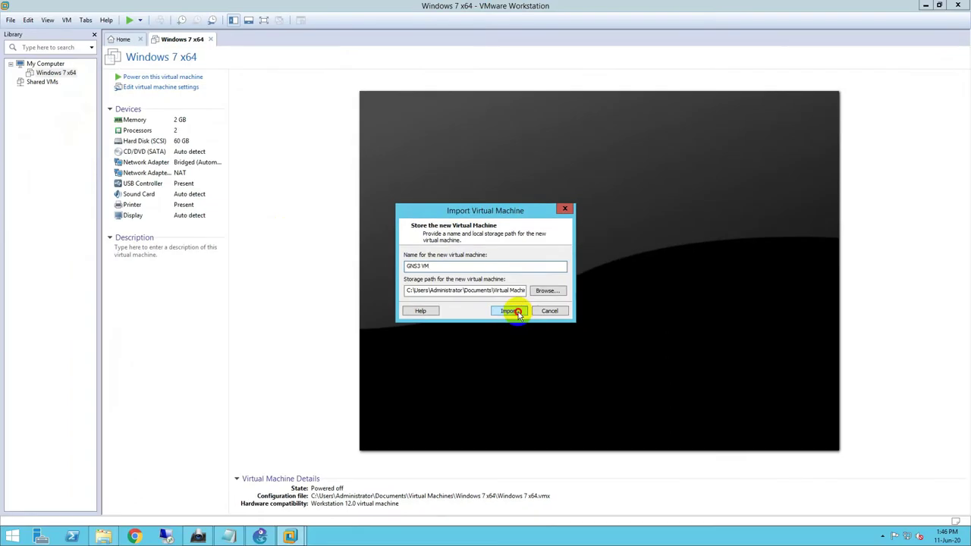
{"action": "left_click", "coordinate": [513, 312]}
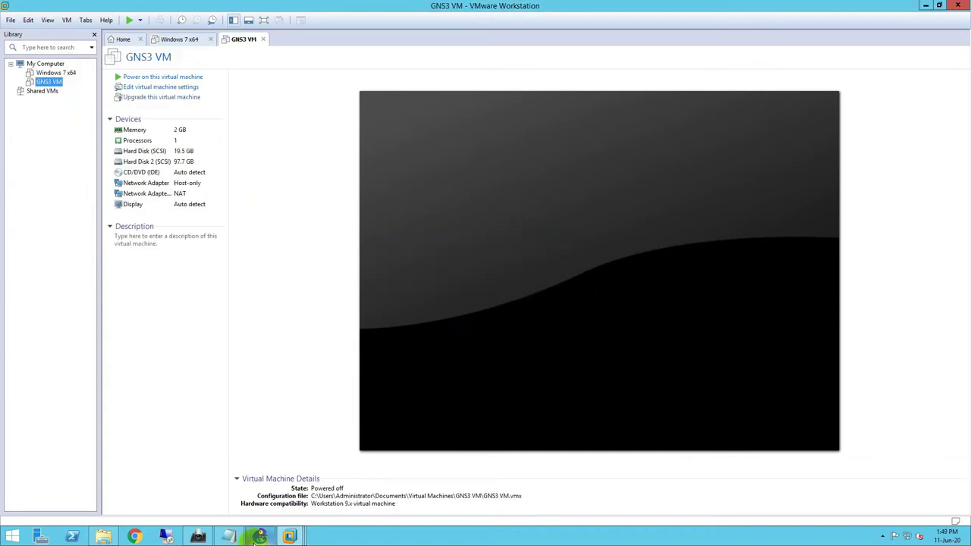
- Review the Notepad instructions on adding an IP address for the VMnet1 adapter, then minimize the notes
{"action": "left_click", "coordinate": [229, 536]}
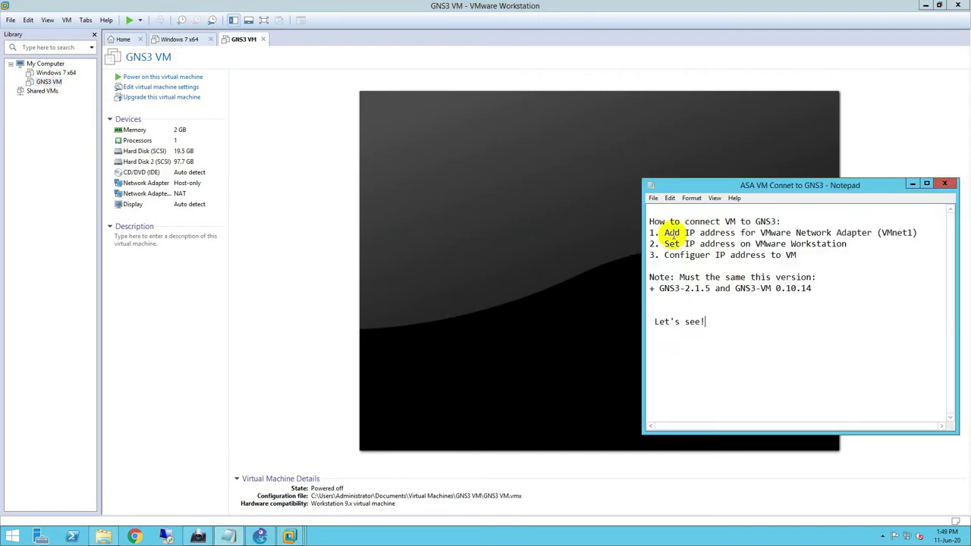
{"action": "left_click_drag", "start_coordinate": [664, 233], "coordinate": [918, 232]}
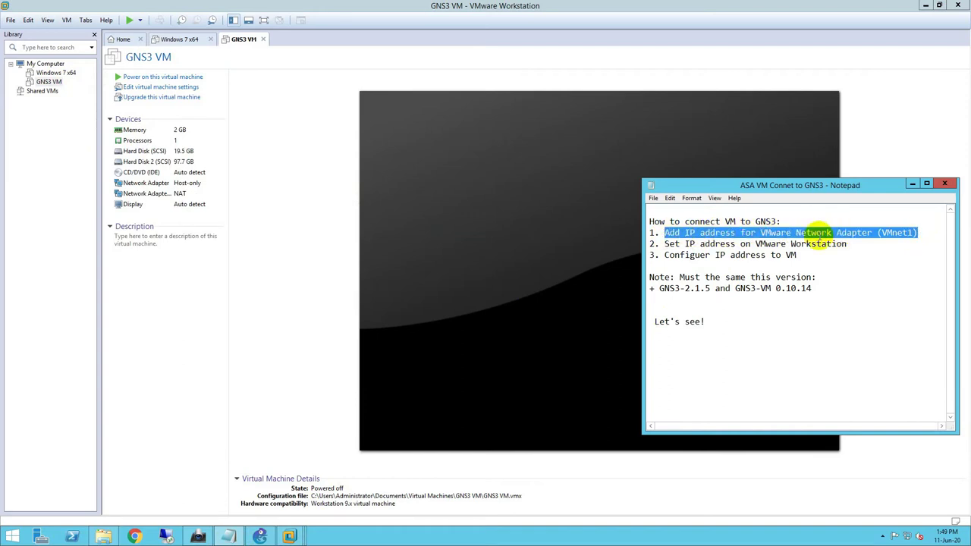
{"action": "left_click", "coordinate": [871, 233]}
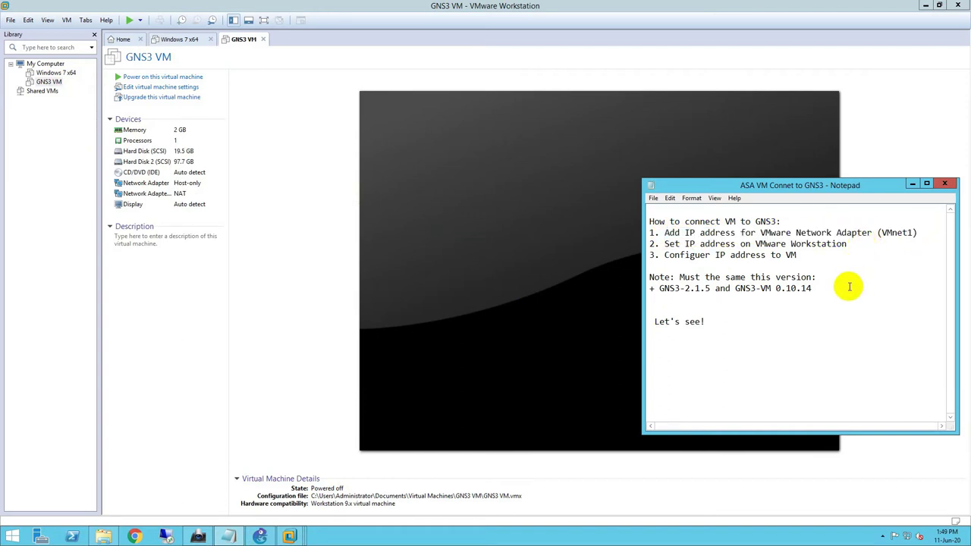
{"action": "left_click", "coordinate": [912, 185]}
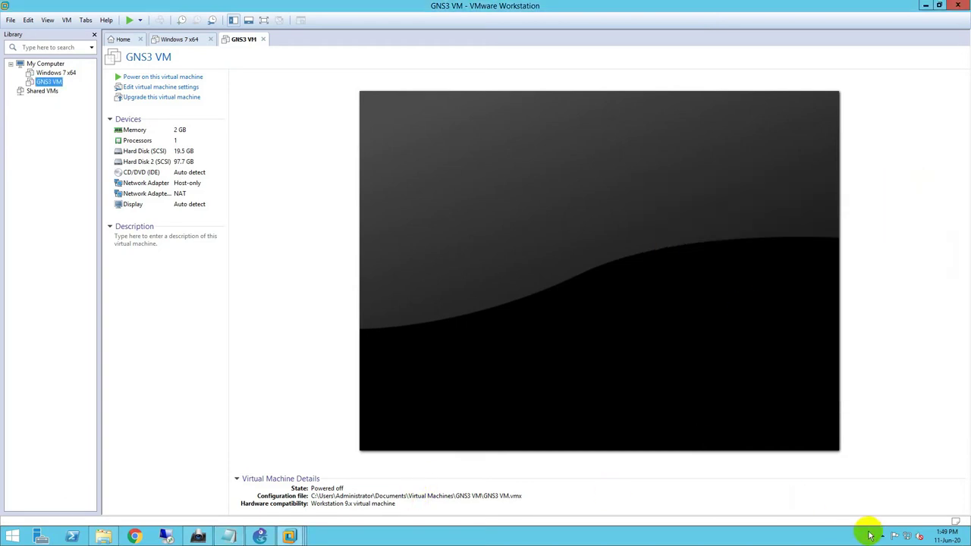
- Open the Windows network adapter settings and display the status of VMware Network Adapter VMnet1
{"action": "right_click", "coordinate": [906, 536]}
{"action": "left_click", "coordinate": [895, 526]}
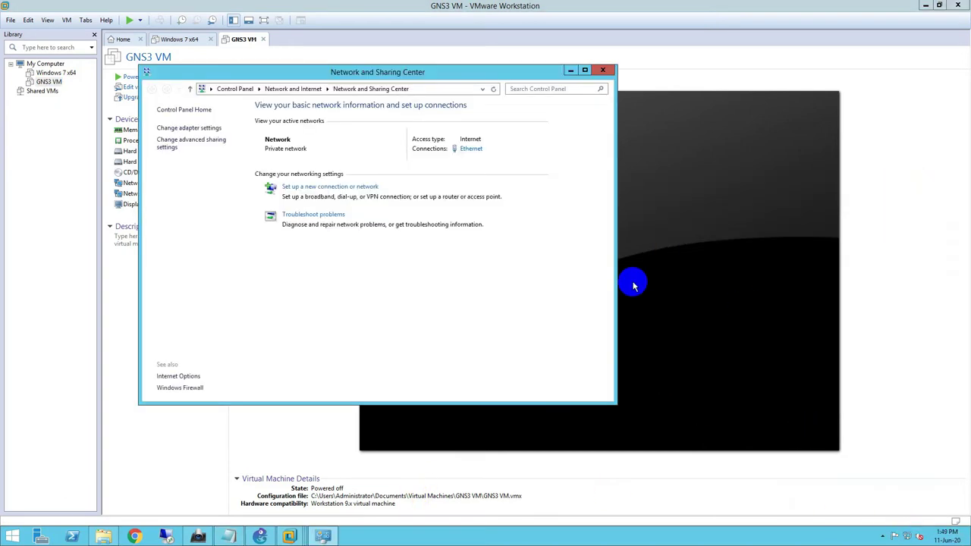
{"action": "left_click", "coordinate": [189, 128]}
{"action": "left_click", "coordinate": [346, 154]}
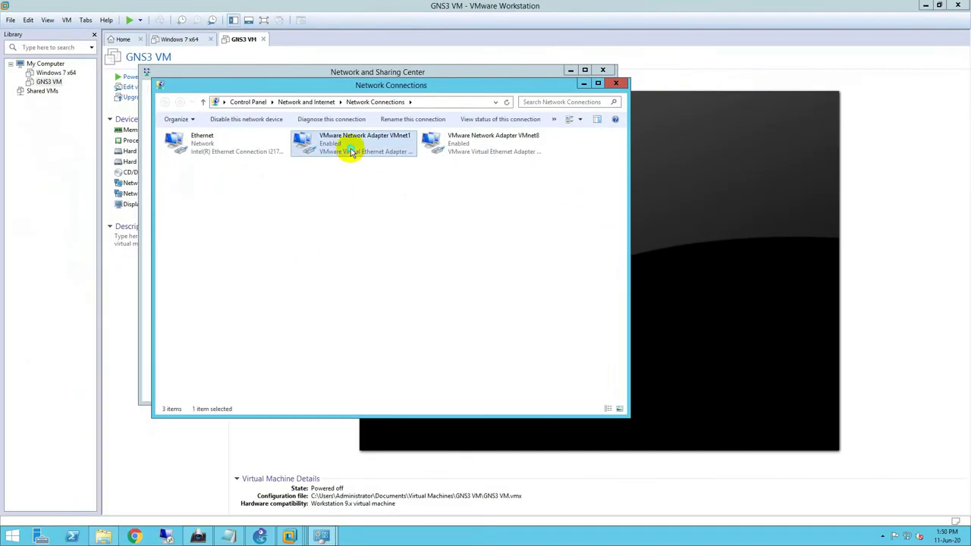
{"action": "right_click", "coordinate": [351, 152]}
{"action": "left_click", "coordinate": [367, 166]}
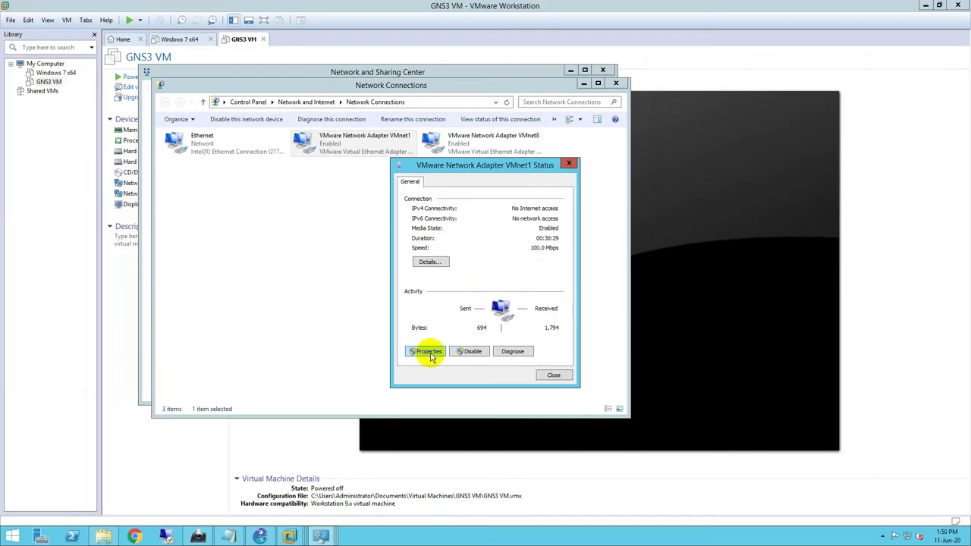
- Open the VMnet1 adapter's IPv4 properties and assign it the static IP address 192.168.100.1
{"action": "left_click", "coordinate": [430, 354]}
{"action": "scroll", "coordinate": [472, 293], "scroll_direction": "down", "scroll_amount": 3}
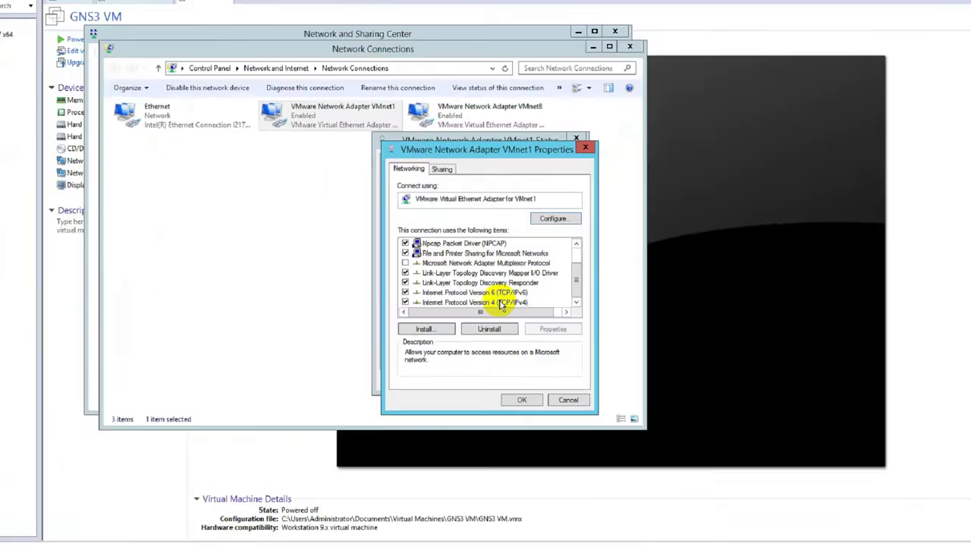
{"action": "left_click", "coordinate": [489, 279]}
{"action": "double_click", "coordinate": [501, 309]}
{"action": "left_click", "coordinate": [486, 286]}
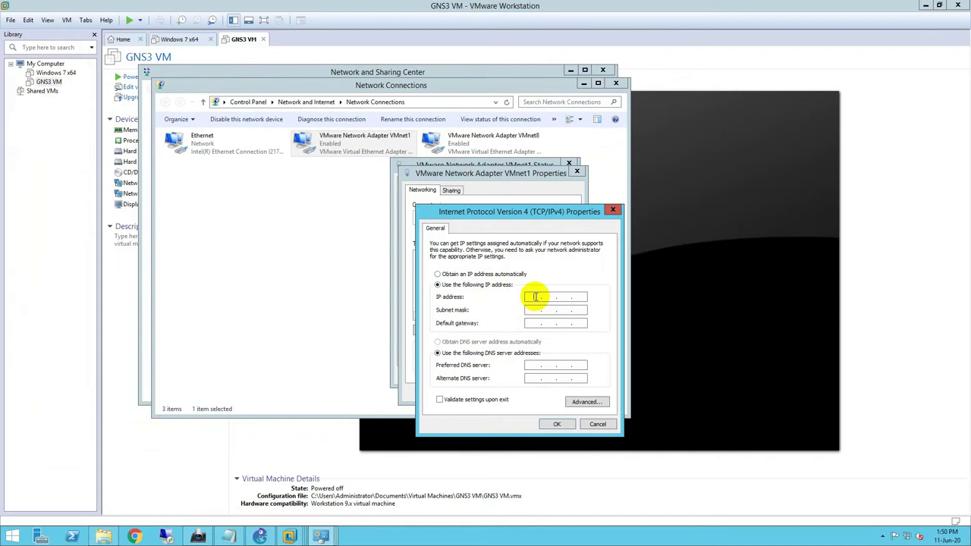
{"action": "left_click", "coordinate": [535, 296]}
{"action": "type", "text": "192 . 168 . 100 . 1"}
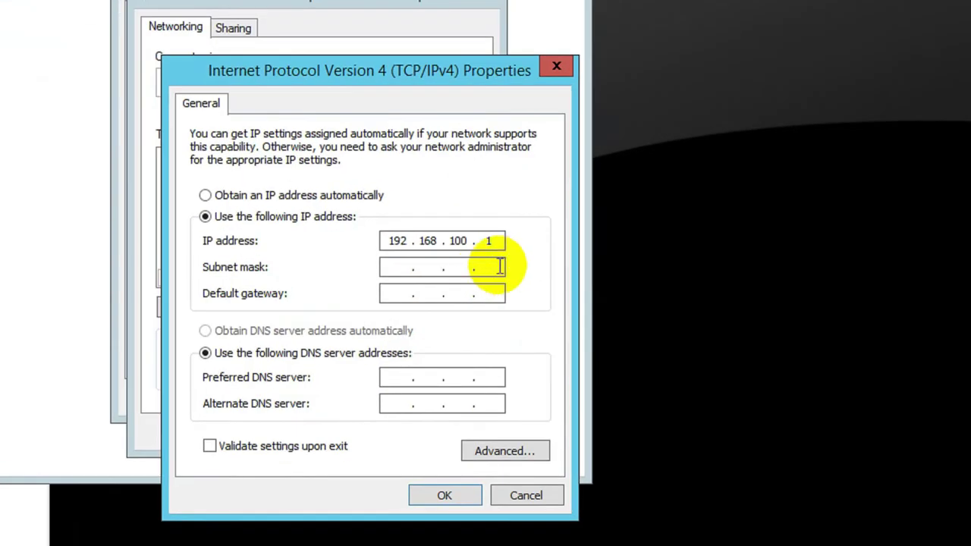
- Set VMnet1's subnet mask to 255.255.255.0, default gateway to 192.168.100.1 and preferred DNS server to 8.8.8.8, then save the configuration
{"action": "left_click", "coordinate": [500, 265]}
{"action": "key", "text": "Tab"}
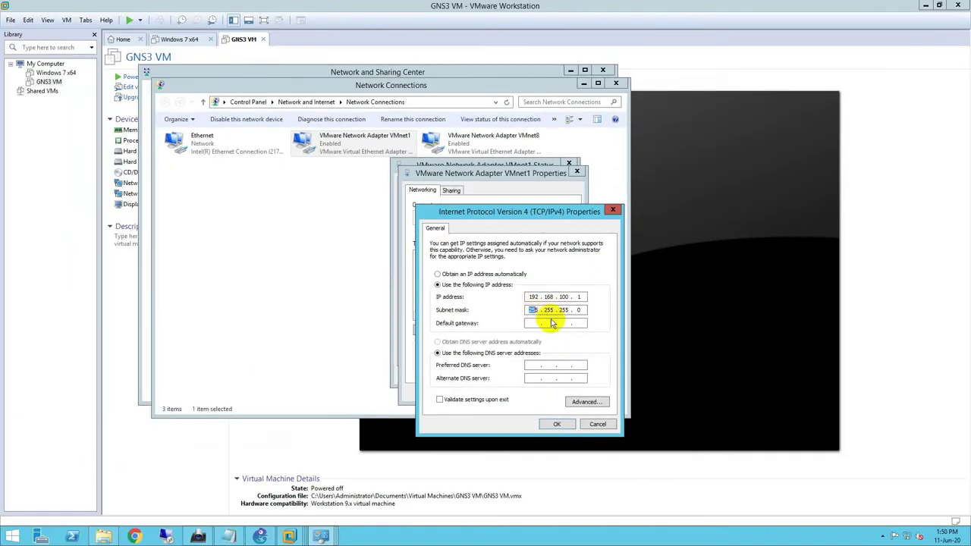
{"action": "type", "text": "1"}
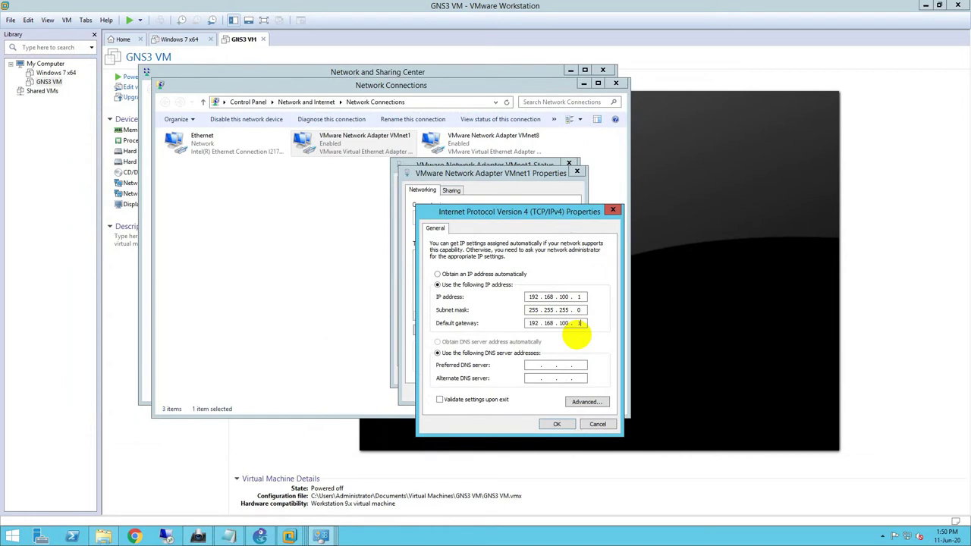
{"action": "left_click", "coordinate": [536, 367]}
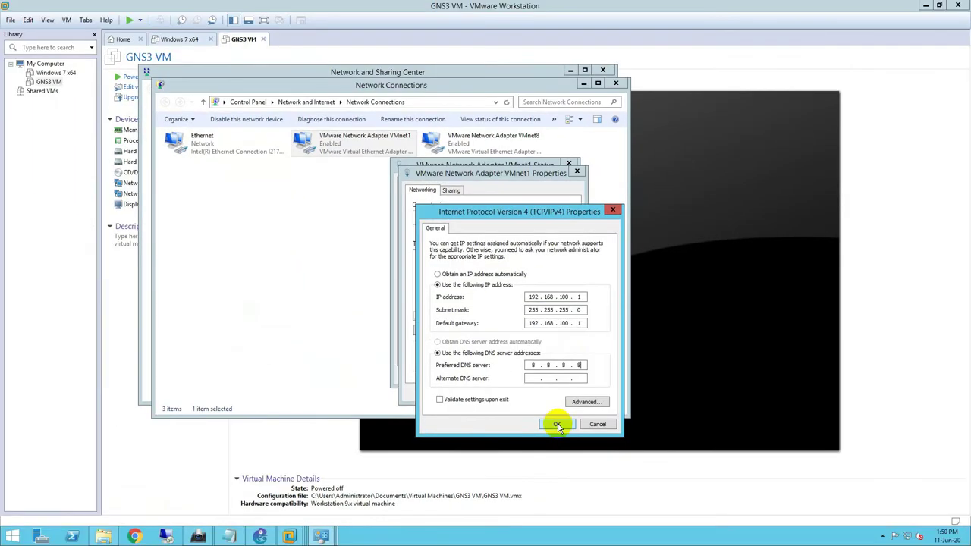
{"action": "left_click", "coordinate": [422, 434]}
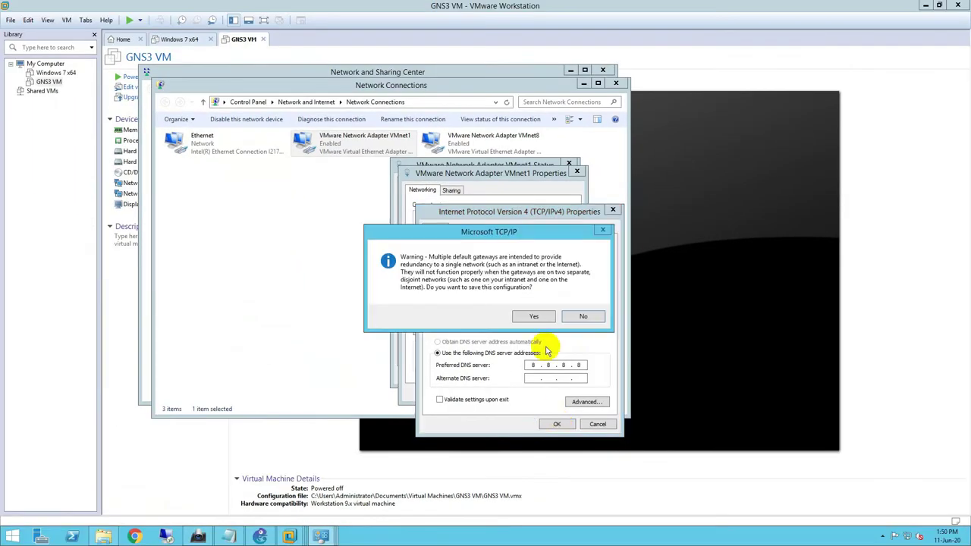
{"action": "left_click", "coordinate": [377, 223]}
{"action": "left_click", "coordinate": [522, 392]}
{"action": "left_click", "coordinate": [534, 373]}
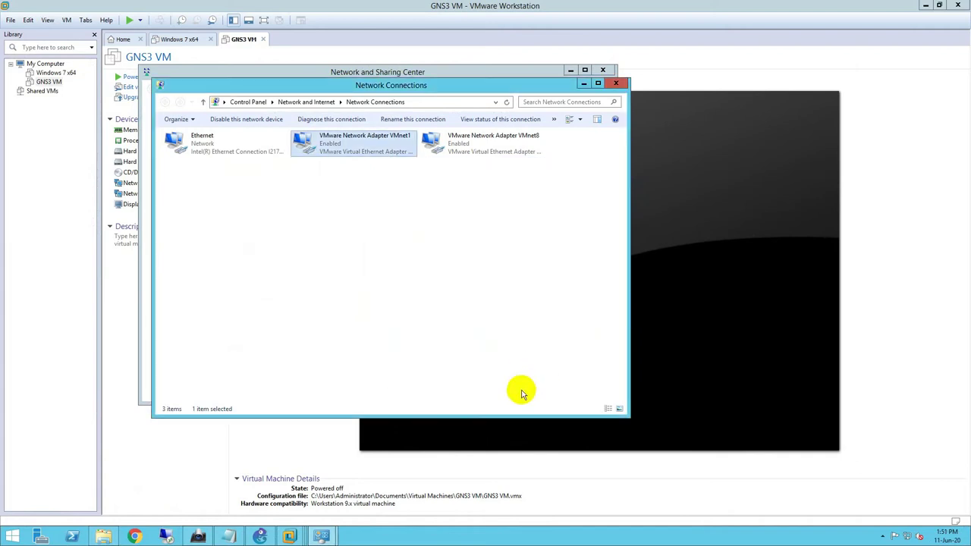
- Minimize the Windows network windows and review the Notepad instruction on setting the IP address in VMware Workstation
{"action": "left_click", "coordinate": [584, 82]}
{"action": "left_click", "coordinate": [571, 71]}
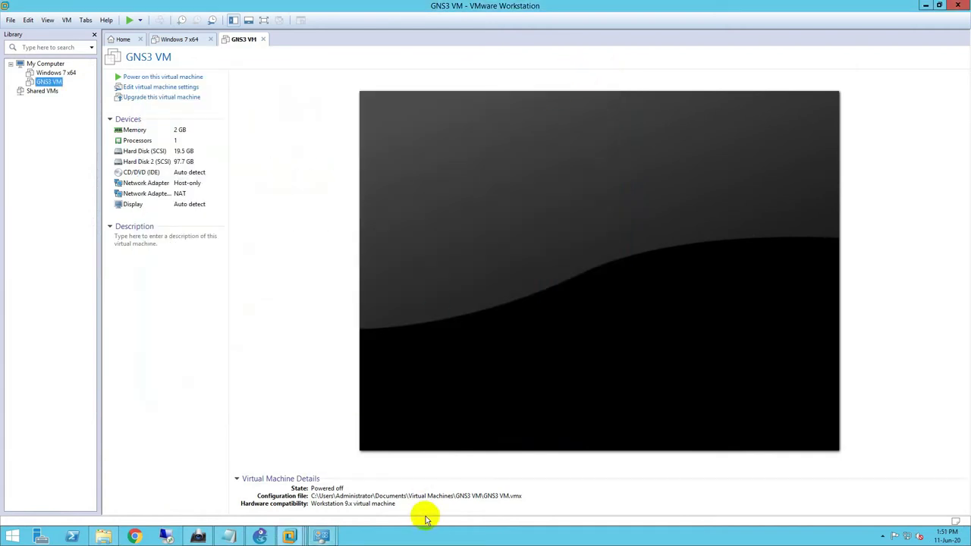
{"action": "left_click", "coordinate": [227, 539]}
{"action": "left_click_drag", "start_coordinate": [664, 243], "coordinate": [851, 244]}
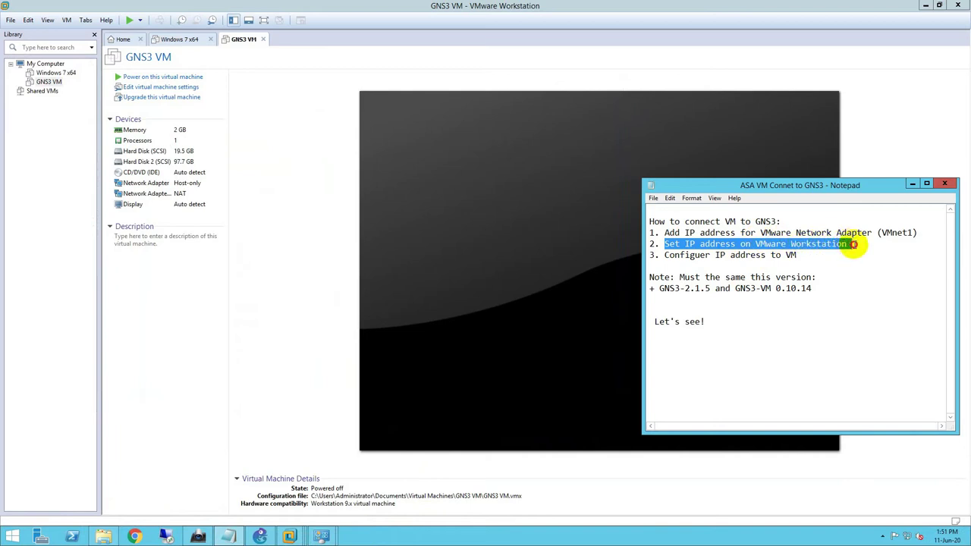
{"action": "left_click", "coordinate": [853, 243]}
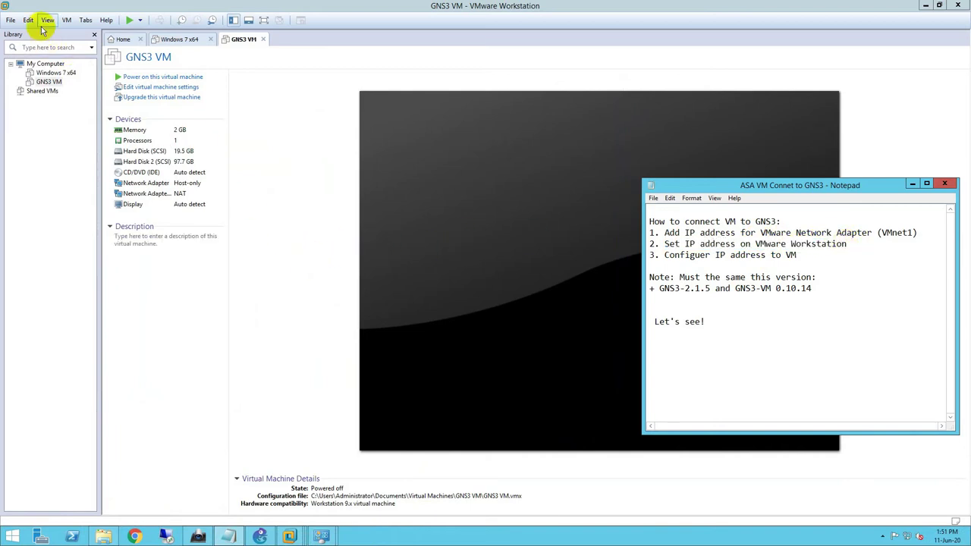
- Open the Virtual Network Editor and set the subnet IP of the host-only network VMnet1 to 192.168.100.0
{"action": "left_click", "coordinate": [29, 20]}
{"action": "left_click", "coordinate": [30, 69]}
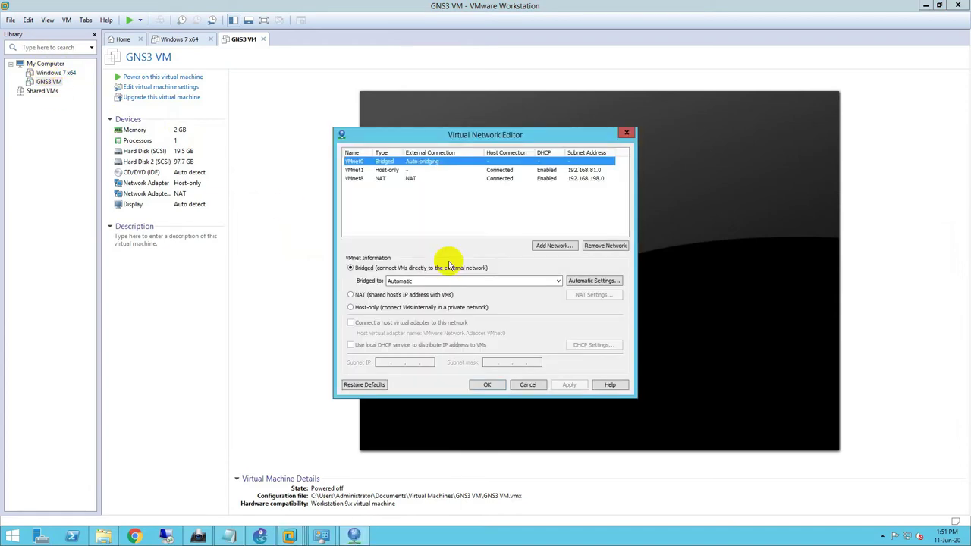
{"action": "left_click", "coordinate": [374, 169]}
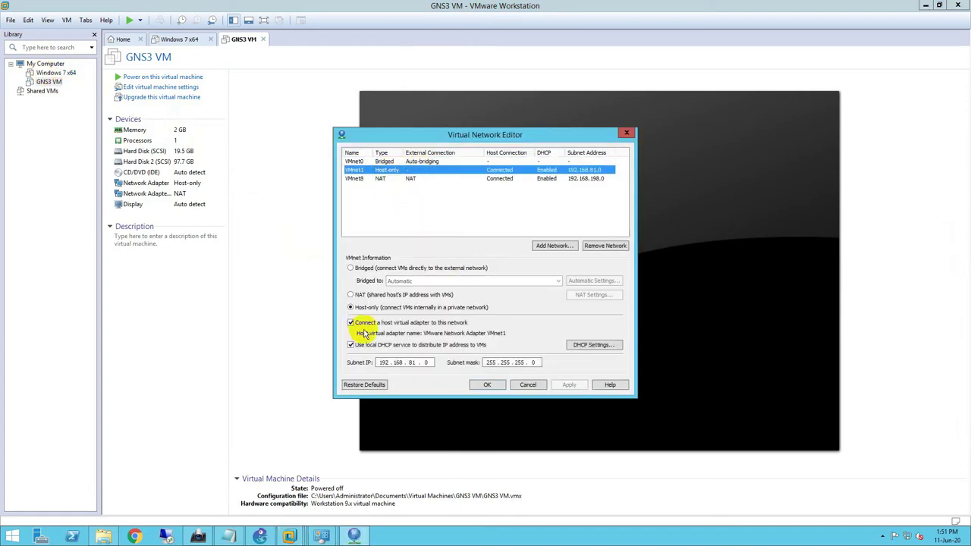
{"action": "double_click", "coordinate": [412, 362]}
{"action": "key", "text": "BackSpace"}
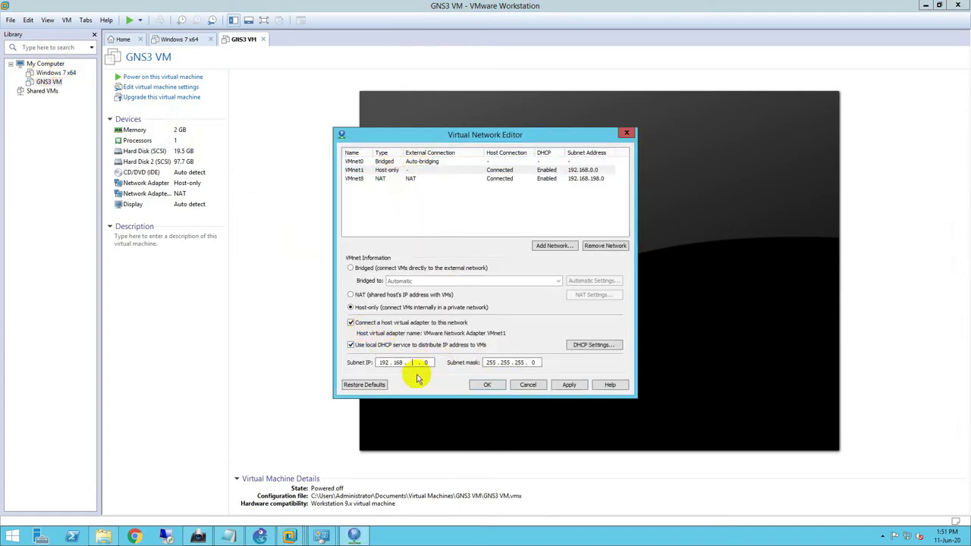
{"action": "type", "text": "100"}
- Set VMnet1's DHCP range from 192.168.100.5 to 192.168.100.254 and apply the virtual network configuration
{"action": "left_click", "coordinate": [584, 345]}
{"action": "double_click", "coordinate": [438, 201]}
{"action": "type", "text": "100 . "}
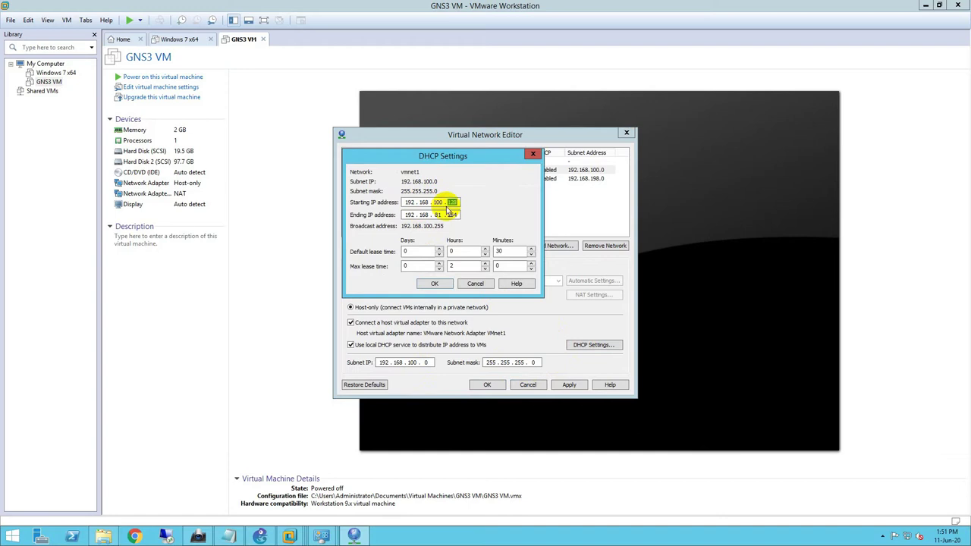
{"action": "type", "text": "5"}
{"action": "left_click", "coordinate": [464, 230]}
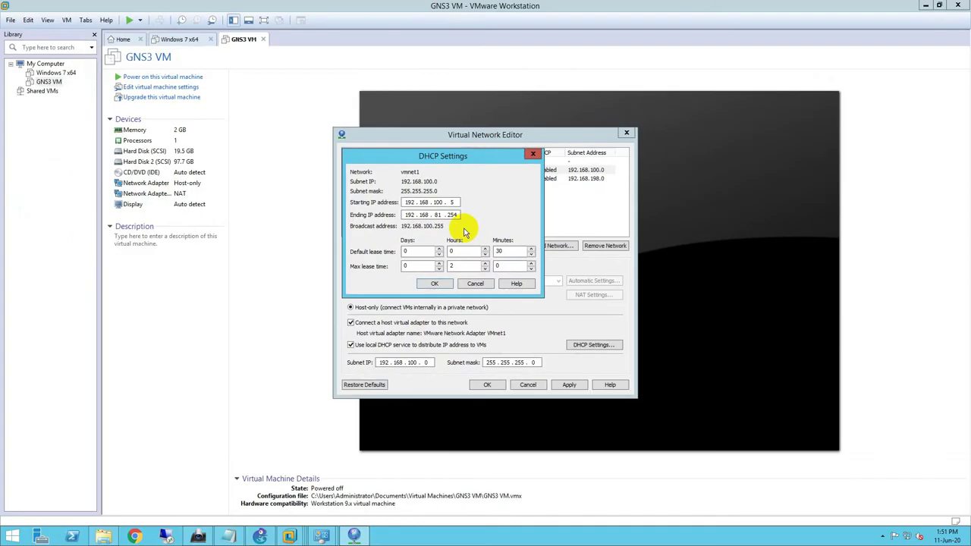
{"action": "left_click", "coordinate": [427, 384]}
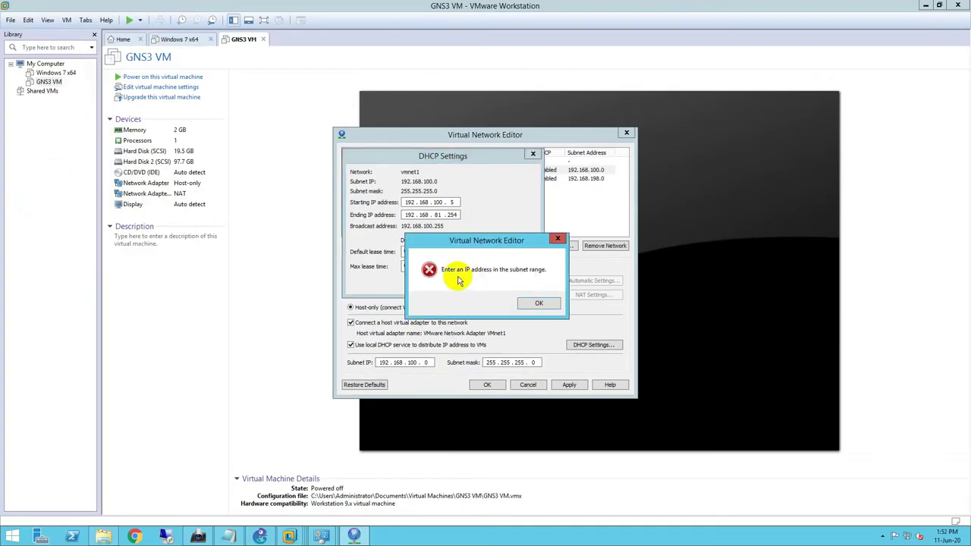
{"action": "left_click", "coordinate": [535, 302]}
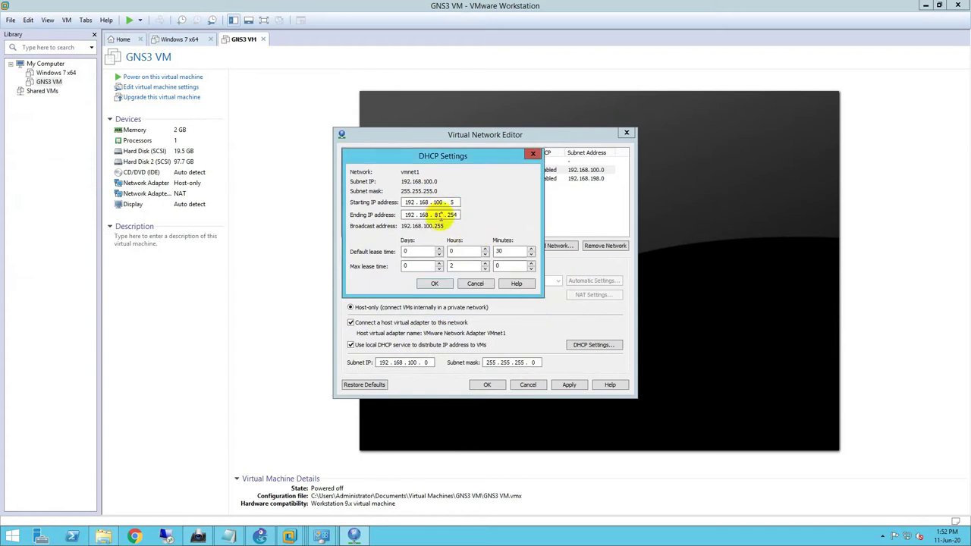
{"action": "type", "text": "100"}
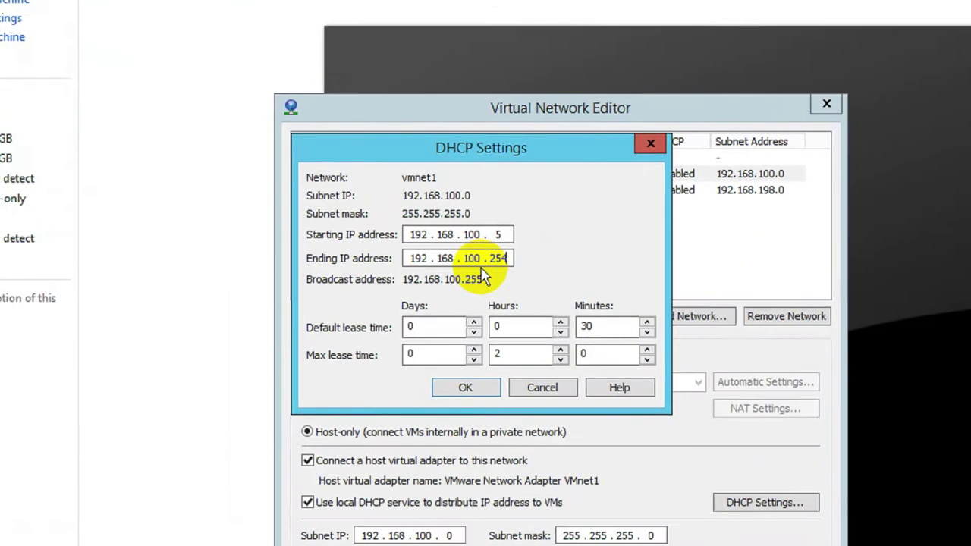
{"action": "left_click", "coordinate": [493, 391]}
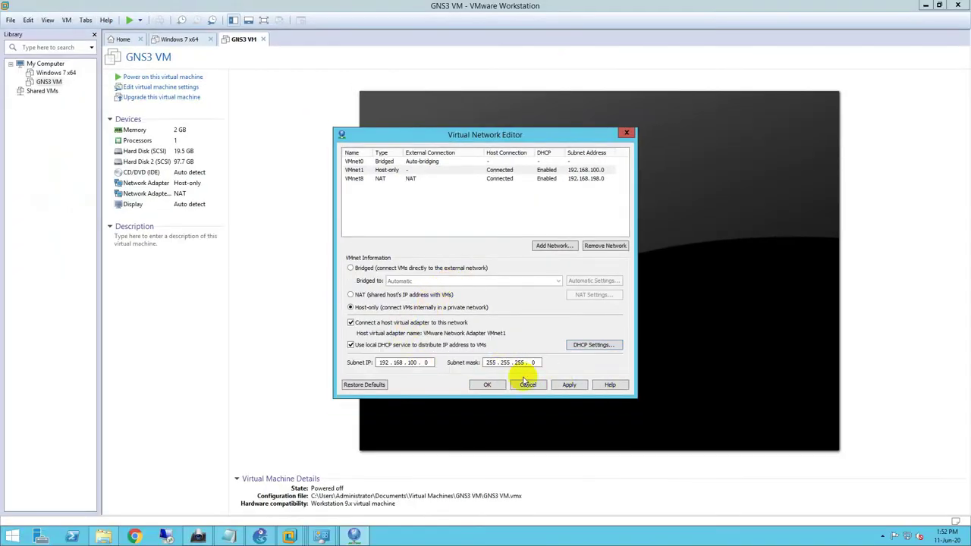
{"action": "left_click", "coordinate": [566, 385]}
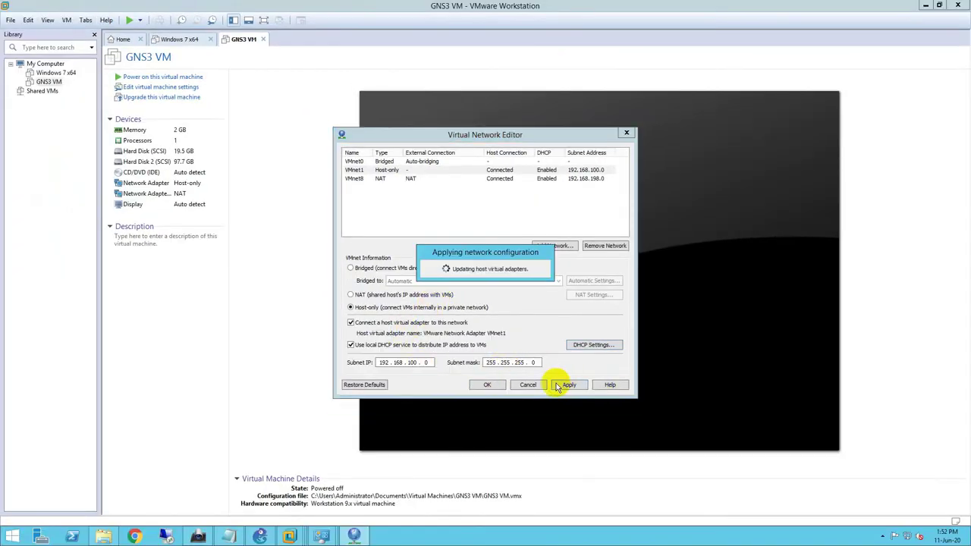
{"action": "left_click", "coordinate": [489, 385]}
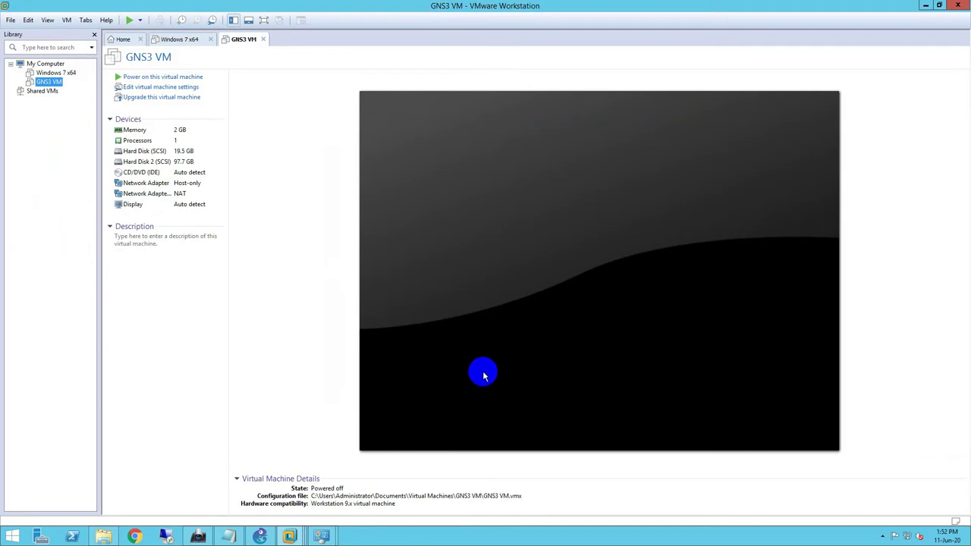
- Review the Notepad instruction on configuring the VM's IP address, then power on the GNS3 VM
{"action": "left_click", "coordinate": [288, 536]}
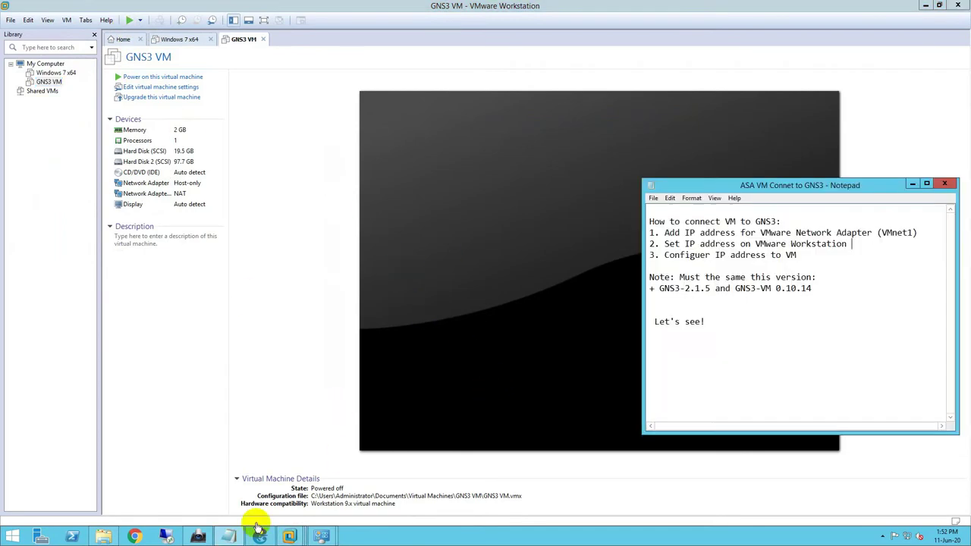
{"action": "left_click_drag", "start_coordinate": [663, 254], "coordinate": [800, 254]}
{"action": "left_click", "coordinate": [797, 255]}
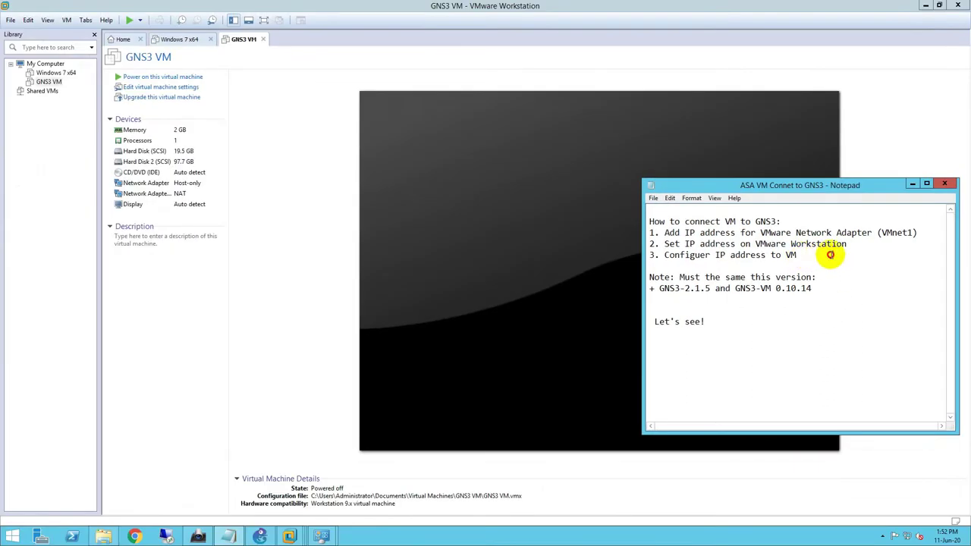
{"action": "left_click", "coordinate": [48, 81]}
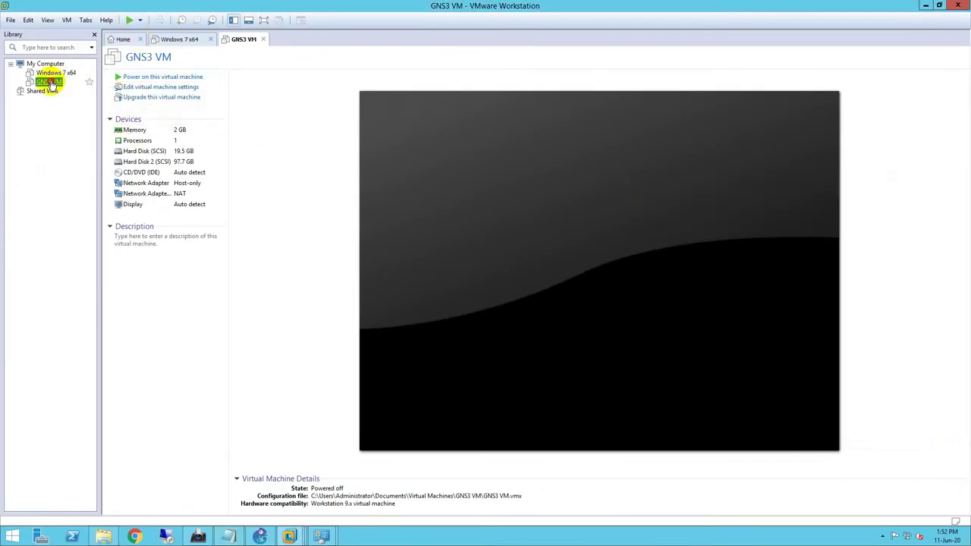
{"action": "left_click", "coordinate": [129, 19]}
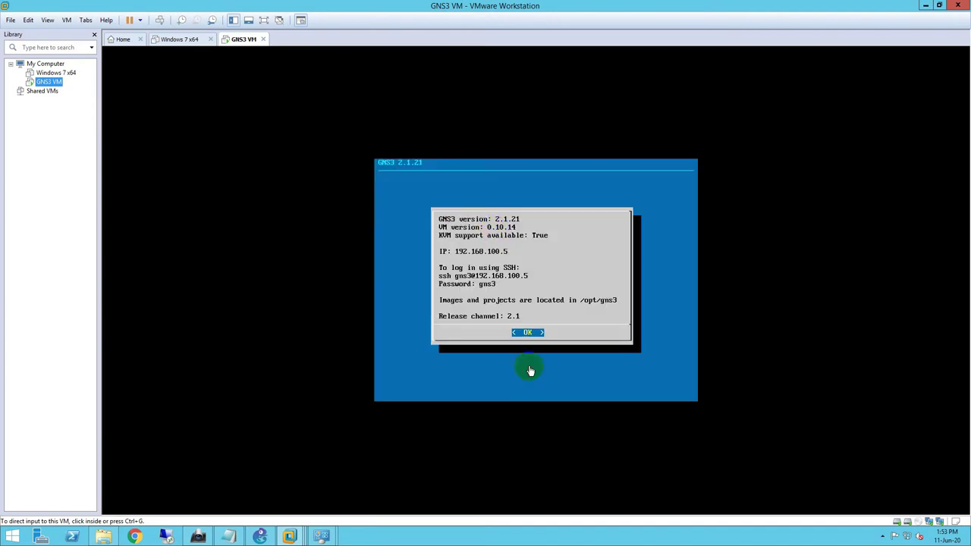
- Restore the VMware Workstation window to a smaller size and place it beside Notepad, highlighting the instruction on the VM's IP address
{"action": "left_click_drag", "start_coordinate": [493, 6], "coordinate": [366, 20]}
{"action": "left_click_drag", "start_coordinate": [150, 17], "coordinate": [379, 123]}
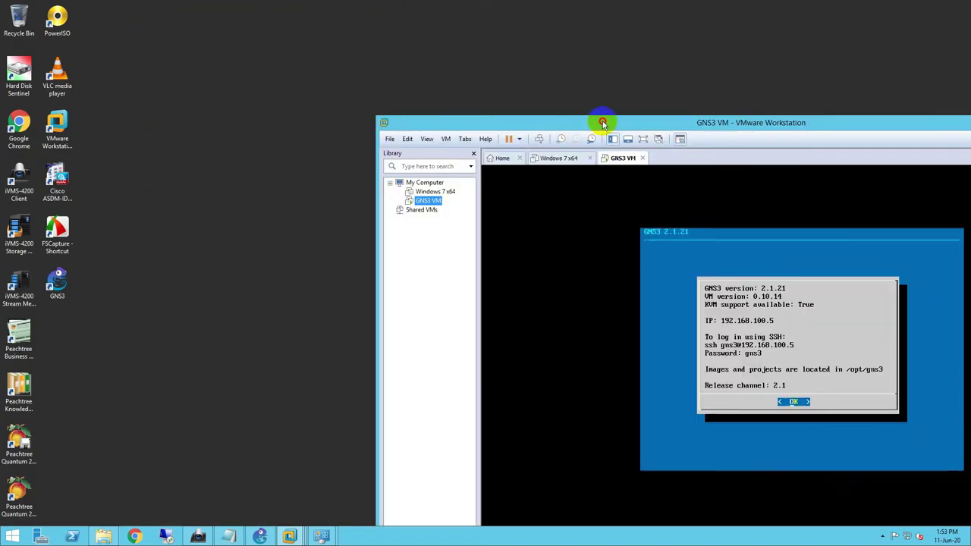
{"action": "left_click_drag", "start_coordinate": [605, 123], "coordinate": [369, 35]}
{"action": "left_click_drag", "start_coordinate": [144, 33], "coordinate": [284, 40]}
{"action": "left_click_drag", "start_coordinate": [371, 50], "coordinate": [213, 47]}
{"action": "left_click_drag", "start_coordinate": [566, 47], "coordinate": [483, 46]}
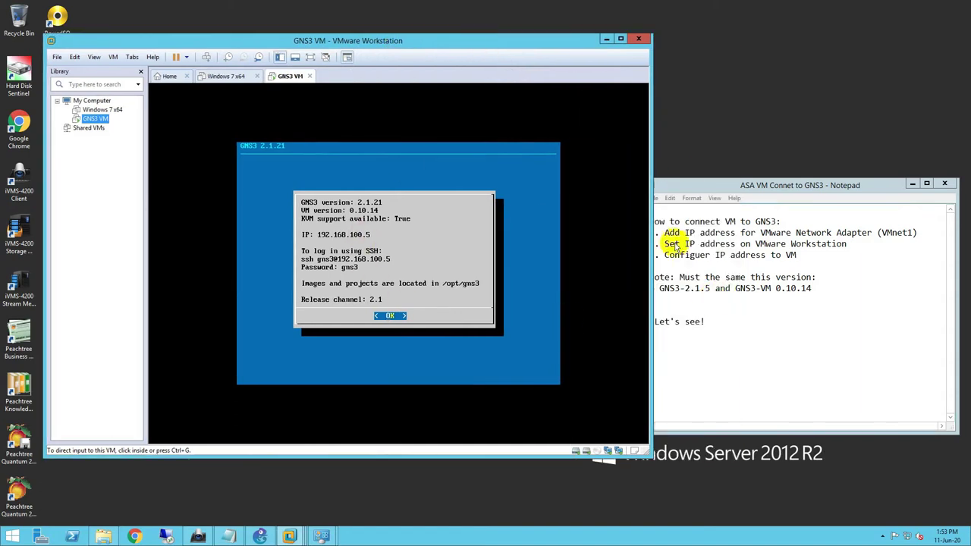
{"action": "left_click_drag", "start_coordinate": [541, 40], "coordinate": [493, 40]}
{"action": "left_click_drag", "start_coordinate": [665, 255], "coordinate": [806, 254]}
{"action": "left_click", "coordinate": [730, 258]}
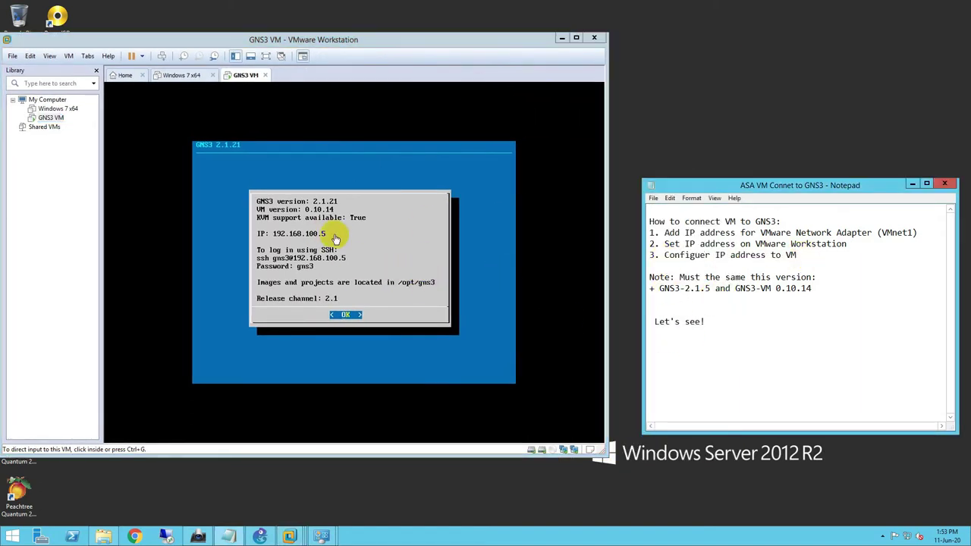
- Dismiss the GNS3 VM information screen and open its networking configuration file, accepting the reboot at the end of the process
{"action": "left_click", "coordinate": [345, 312]}
{"action": "key", "text": "Return"}
{"action": "key", "text": "Down"}
{"action": "key", "text": "Down"}
{"action": "key", "text": "Down"}
{"action": "key", "text": "Down"}
{"action": "key", "text": "Down"}
{"action": "key", "text": "Down"}
{"action": "key", "text": "Down"}
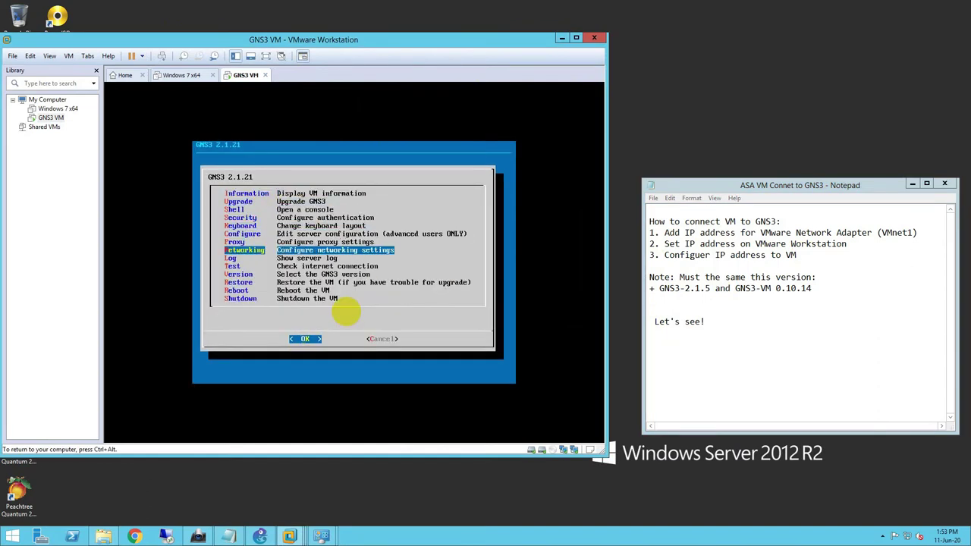
{"action": "key", "text": "Return"}
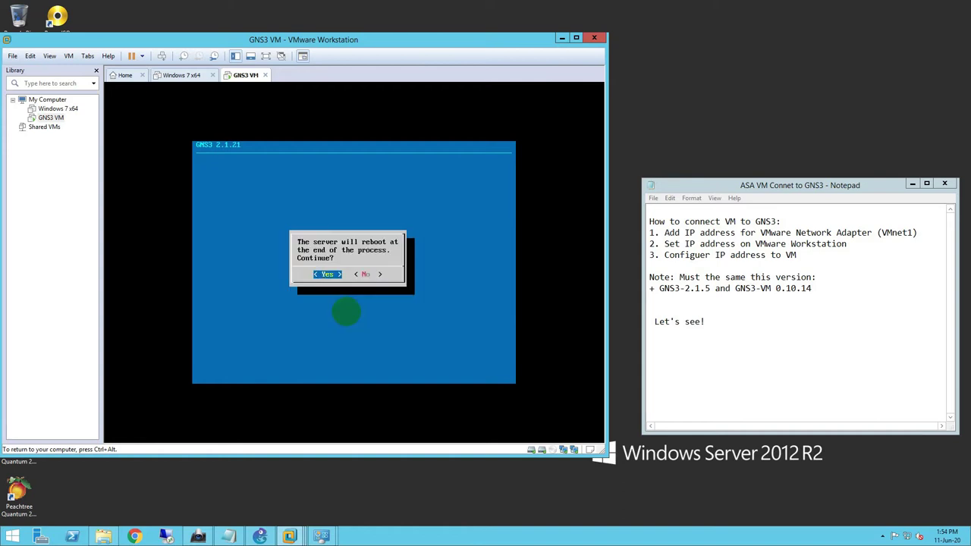
{"action": "key", "text": "Return"}
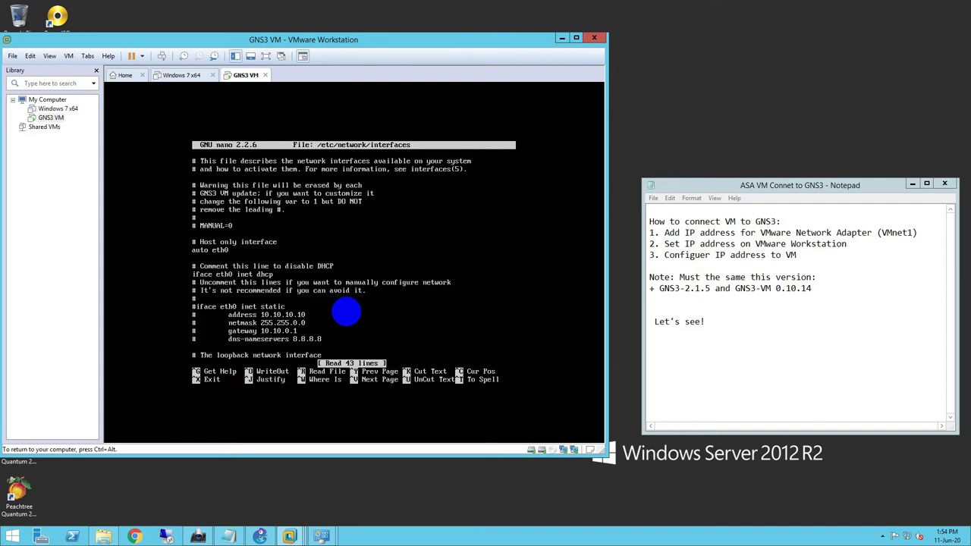
- Comment out eth0's DHCP line in /etc/network/interfaces and uncomment its static interface line and the address line
{"action": "type", "text": "#"}
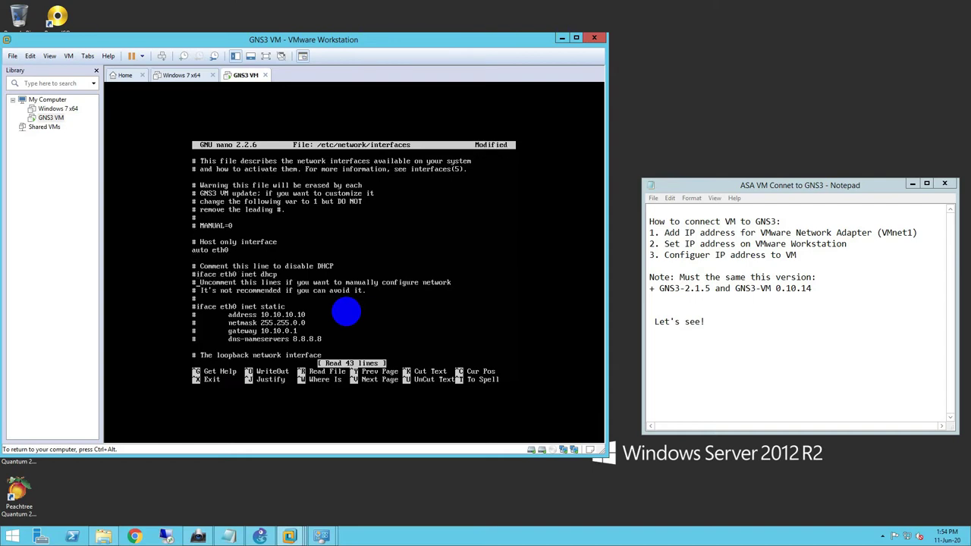
{"action": "key", "text": "Delete"}
{"action": "key", "text": "BackSpace"}
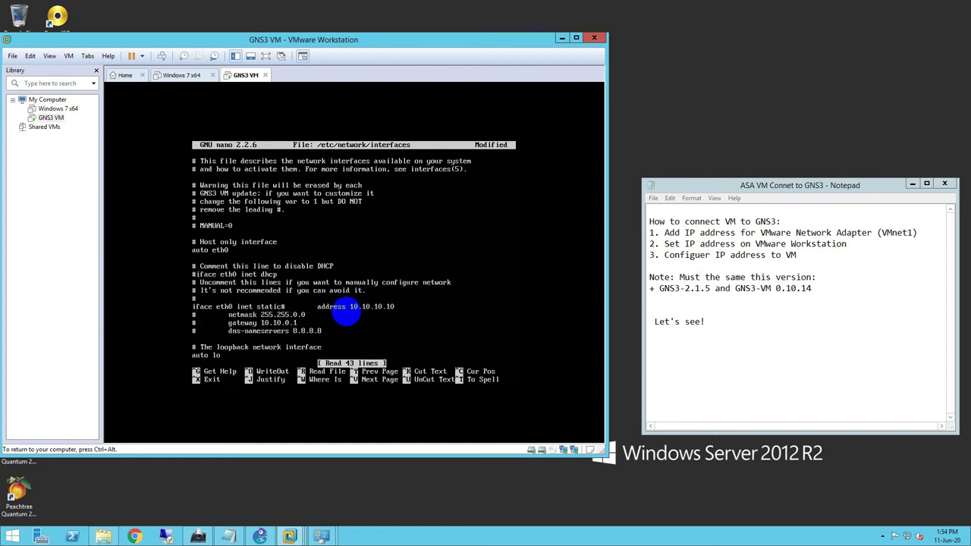
{"action": "key", "text": "Return"}
{"action": "key", "text": "Delete"}
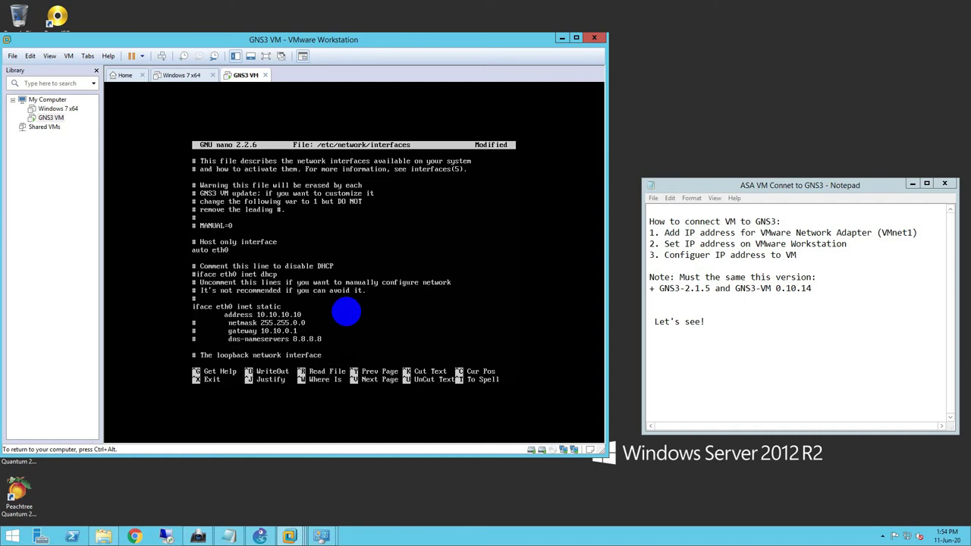
- Set eth0's static address to 192.168.100.10 and its netmask, uncommented, to 255.255.255.0
{"action": "key", "text": "BackSpace"}
{"action": "key", "text": "BackSpace"}
{"action": "key", "text": "BackSpace"}
{"action": "key", "text": "BackSpace"}
{"action": "key", "text": "BackSpace"}
{"action": "key", "text": "BackSpace"}
{"action": "key", "text": "BackSpace"}
{"action": "type", "text": "92.168.1"}
{"action": "type", "text": "00"}
{"action": "type", "text": "255"}
- Set eth0's gateway to 192.168.100.1 and uncomment the gateway and dns-nameservers lines
{"action": "key", "text": "BackSpace"}
{"action": "key", "text": "BackSpace"}
{"action": "key", "text": "BackSpace"}
{"action": "key", "text": "BackSpace"}
{"action": "key", "text": "BackSpace"}
{"action": "key", "text": "BackSpace"}
{"action": "type", "text": "92.168.100"}
{"action": "key", "text": "BackSpace"}
{"action": "key", "text": "BackSpace"}
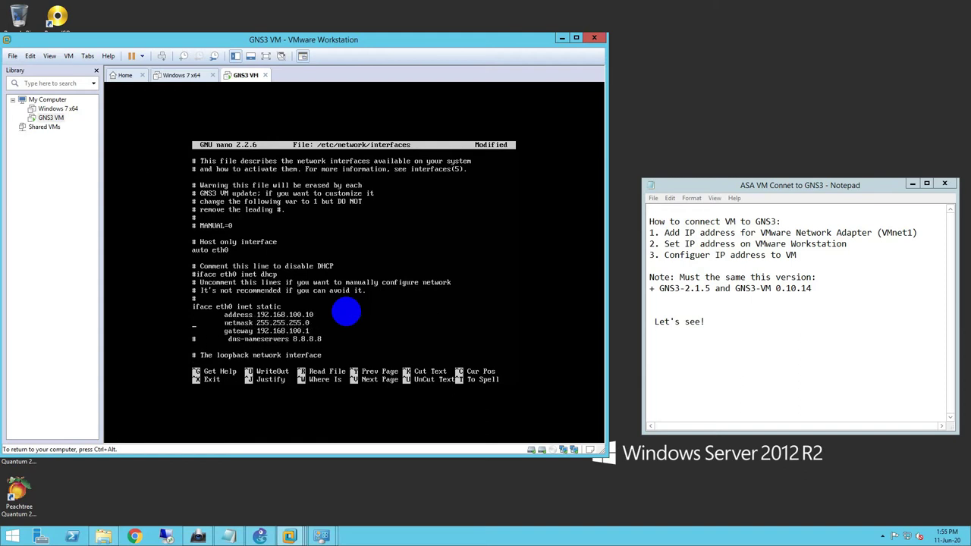
{"action": "key", "text": "Delete"}
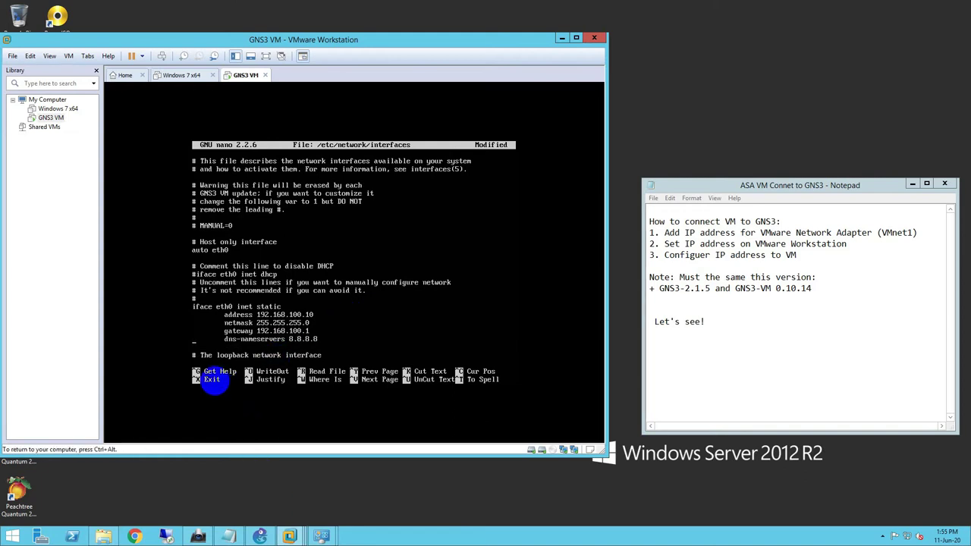
- Exit the nano editor, saving the changes to /etc/network/interfaces under the same file name
{"action": "key", "text": "ctrl+alt"}
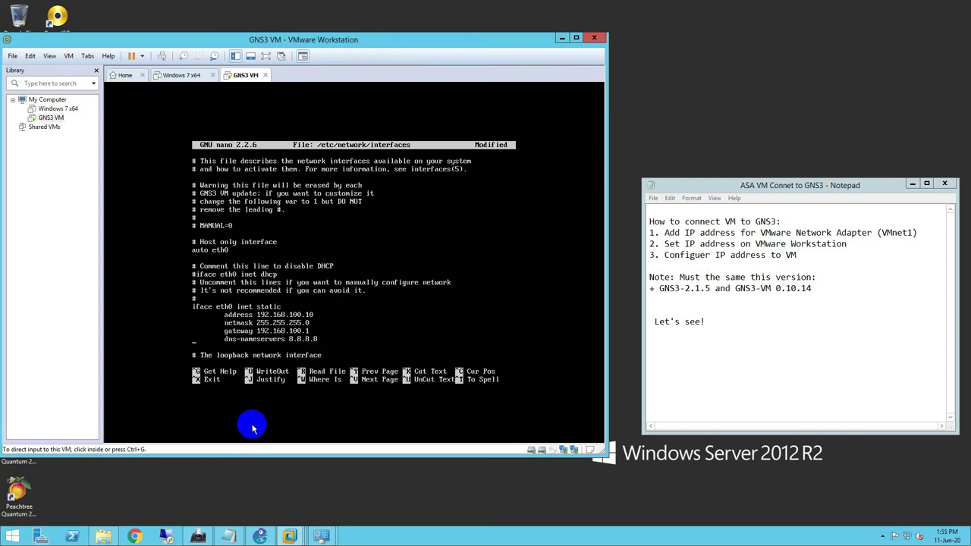
{"action": "left_click", "coordinate": [252, 428]}
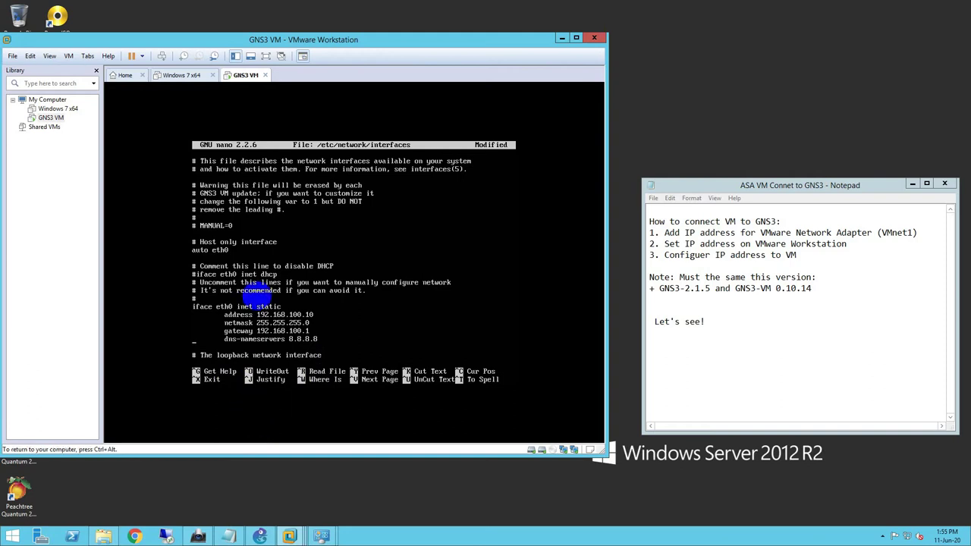
{"action": "key", "text": "ctrl+x"}
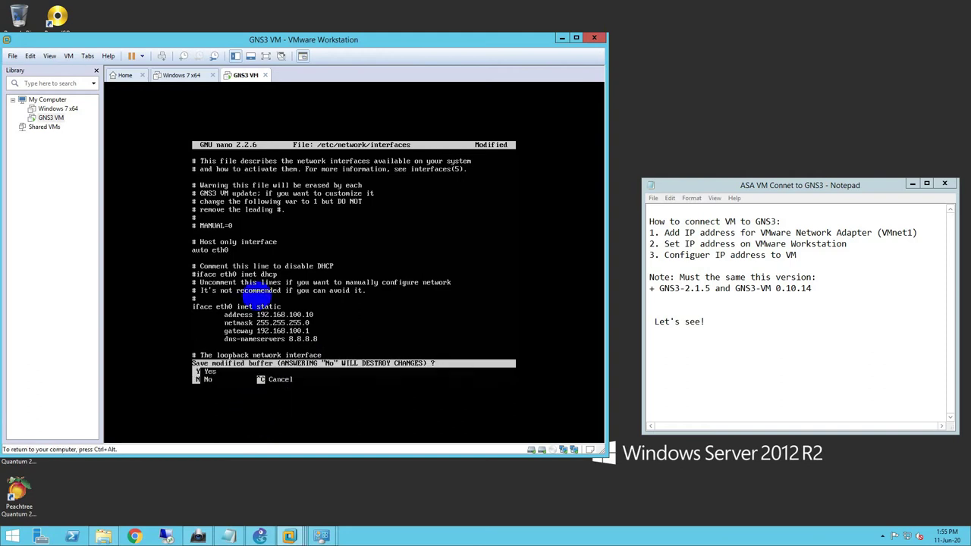
{"action": "key", "text": "ctrl+alt"}
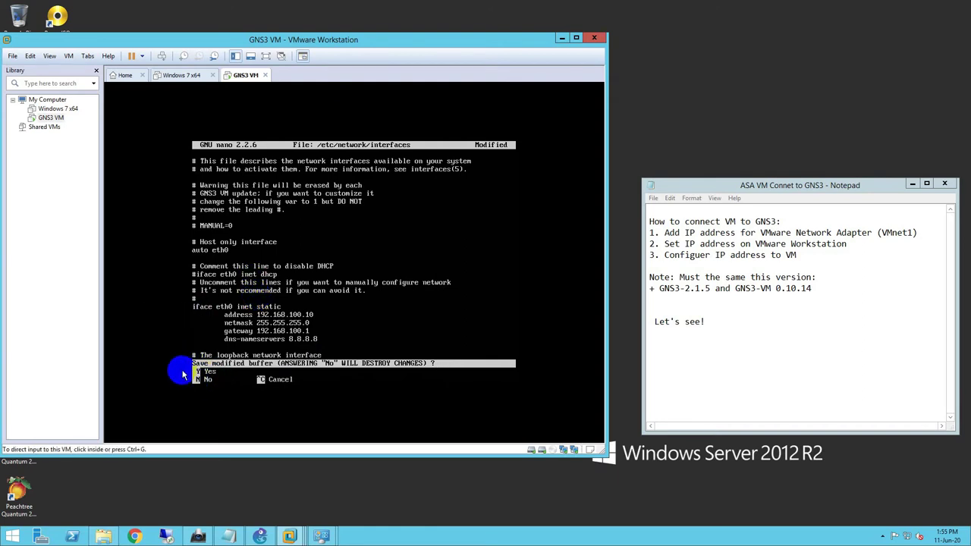
{"action": "left_click", "coordinate": [260, 379]}
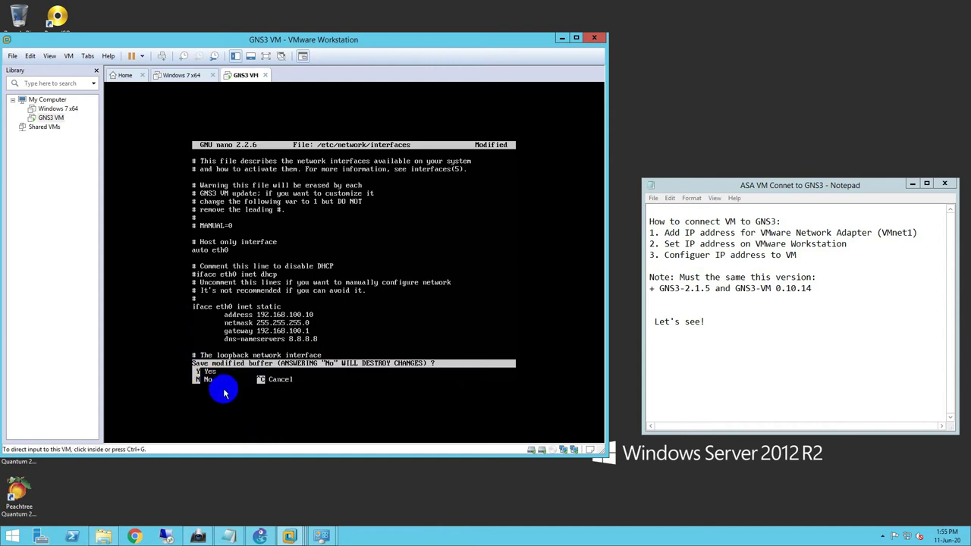
{"action": "key", "text": "ctrl+alt"}
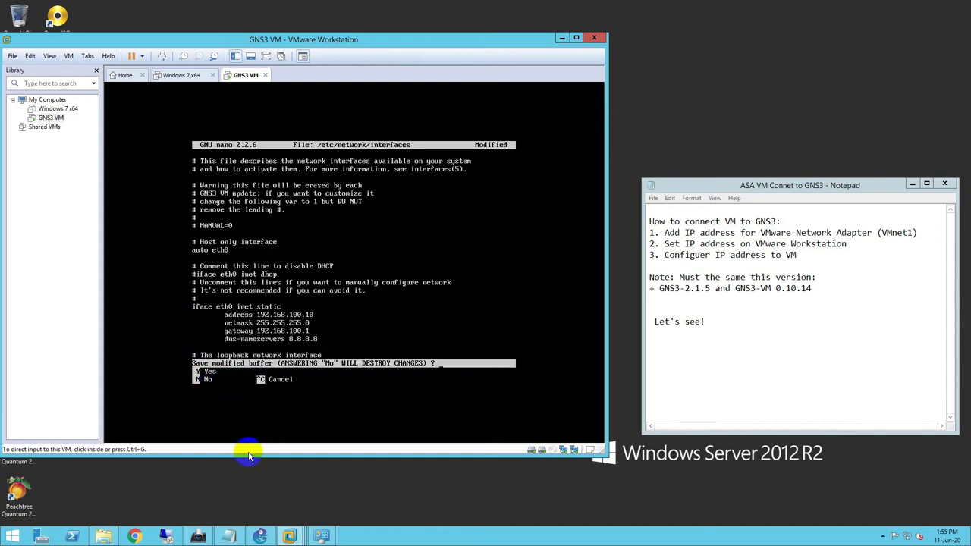
{"action": "left_click", "coordinate": [281, 388]}
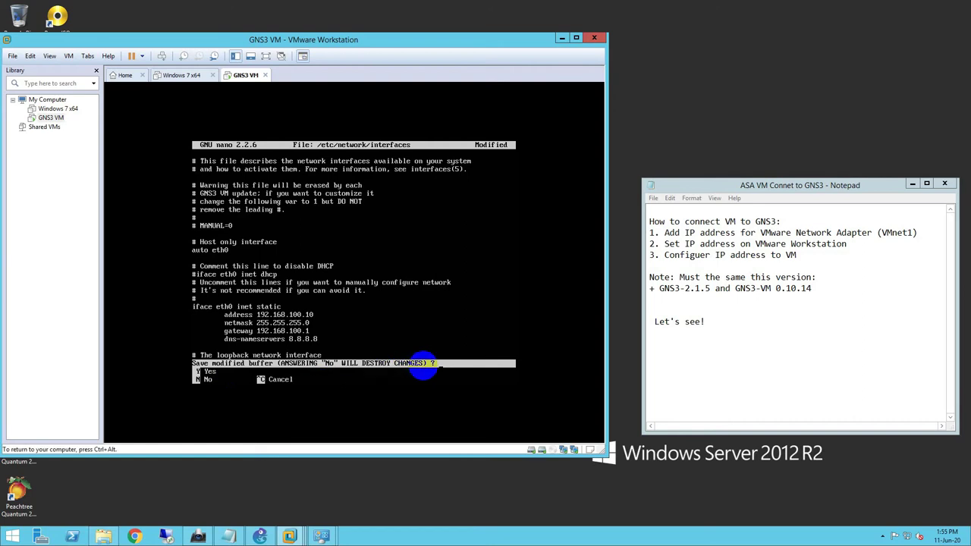
{"action": "key", "text": "y"}
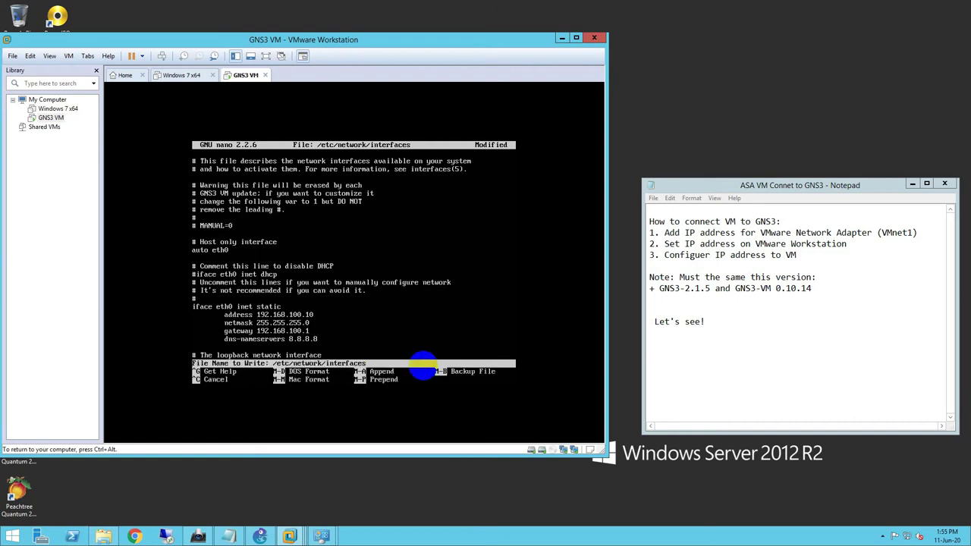
{"action": "key", "text": "Return"}
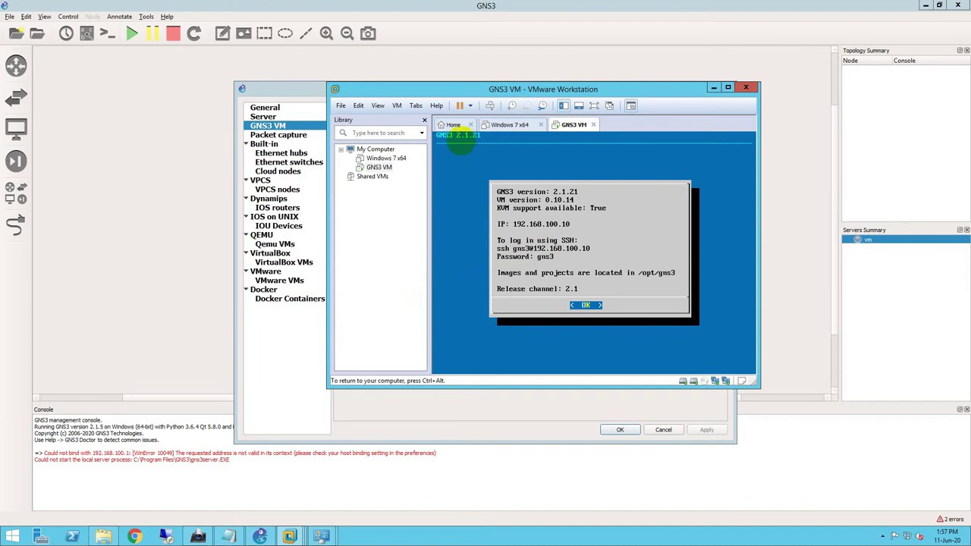
- Release control from the rebooted GNS3 VM and shut down its guest system
{"action": "key", "text": "ctrl+alt"}
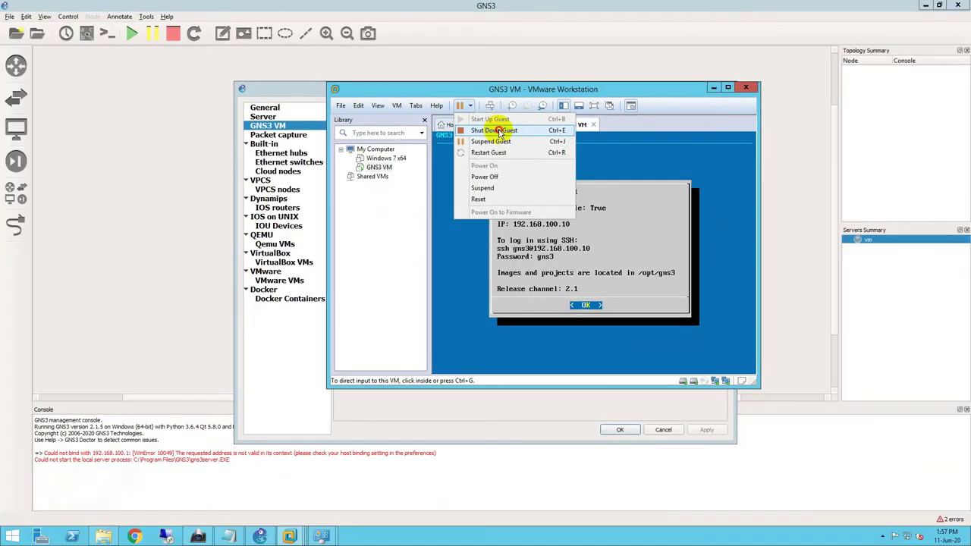
{"action": "left_click", "coordinate": [499, 131]}
{"action": "left_click", "coordinate": [563, 258]}
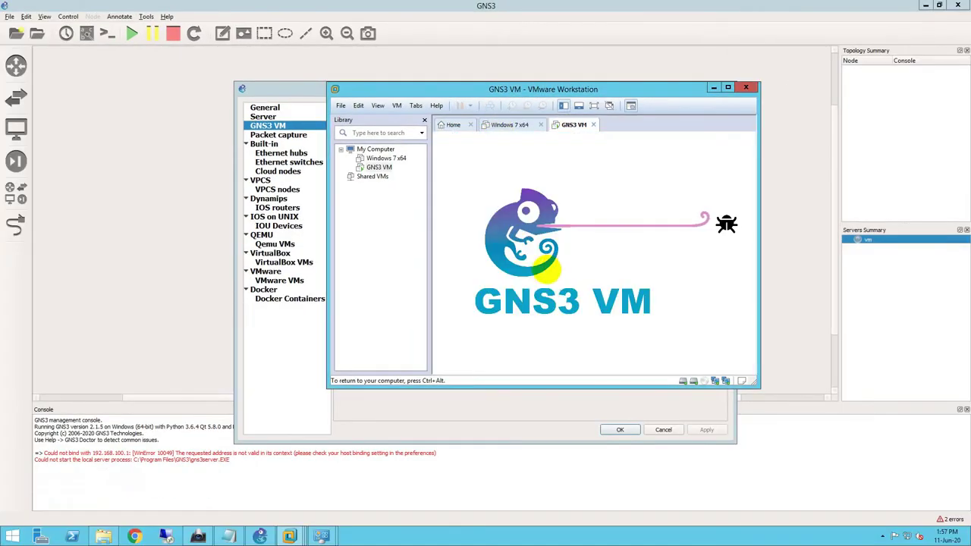
{"action": "left_click", "coordinate": [543, 279]}
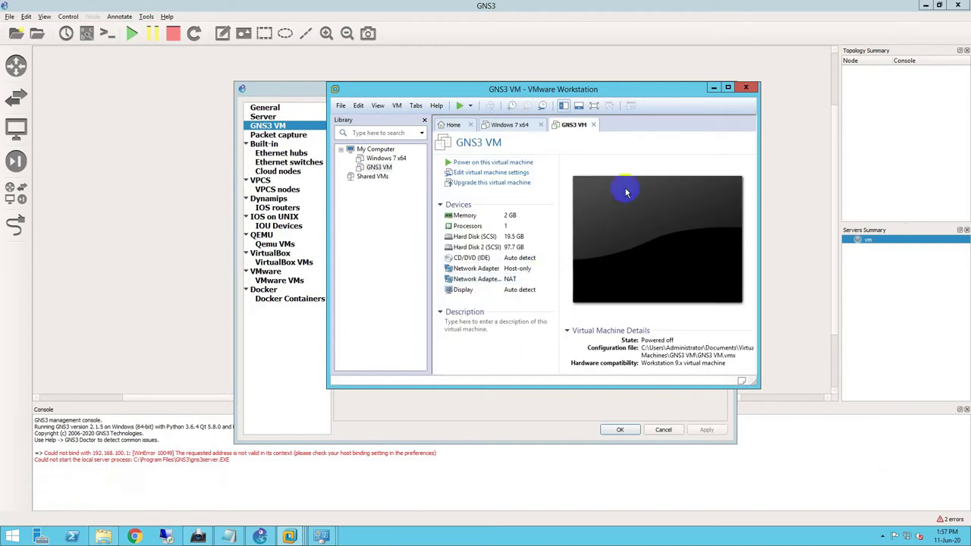
- In the GNS3 server preferences, choose host binding 192.168.100.1, allow console connections to any local IP address, and apply the settings
{"action": "left_click", "coordinate": [714, 87]}
{"action": "key", "text": "Up"}
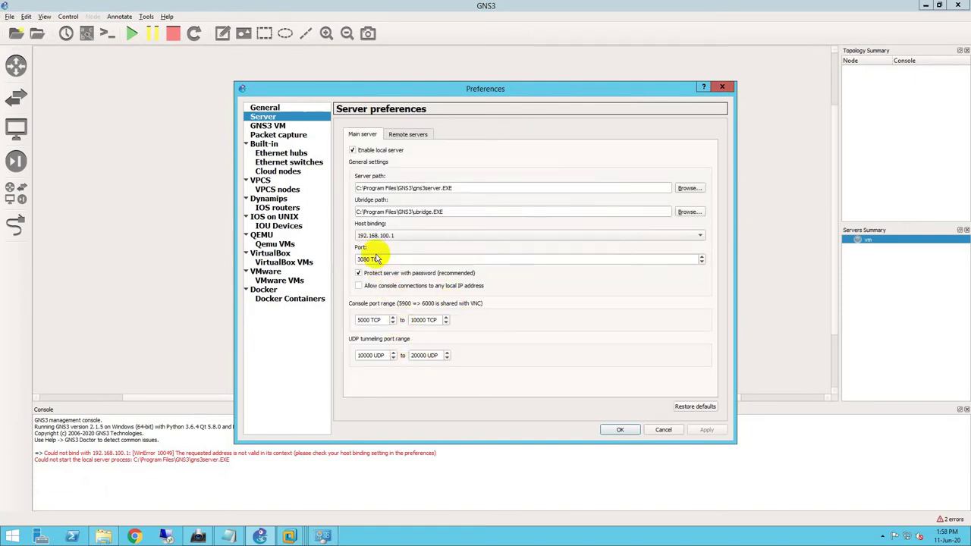
{"action": "left_click", "coordinate": [421, 236]}
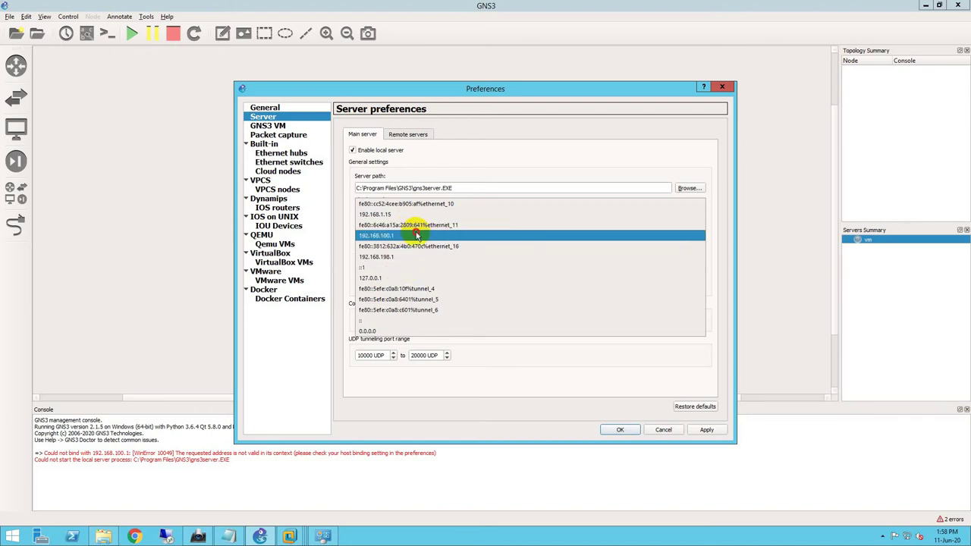
{"action": "left_click", "coordinate": [415, 236]}
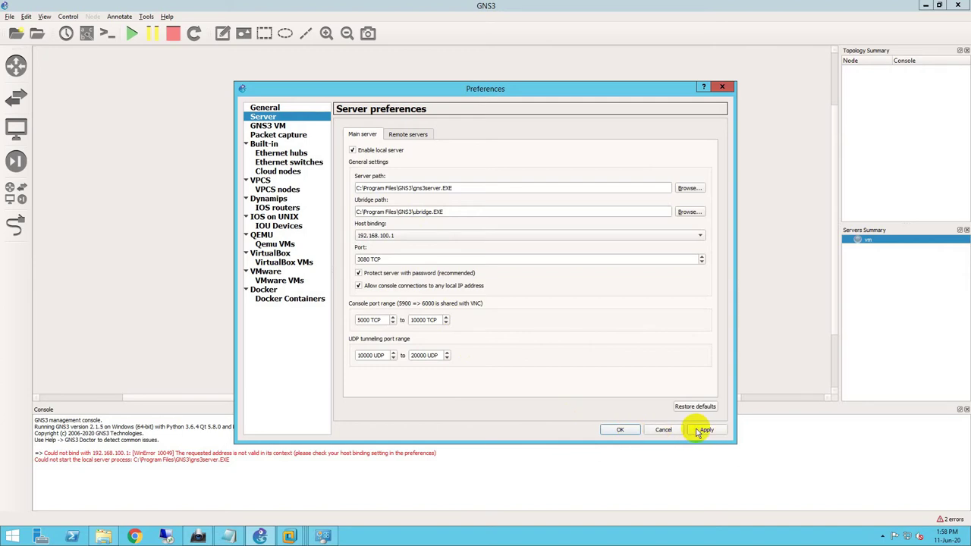
{"action": "left_click", "coordinate": [619, 429]}
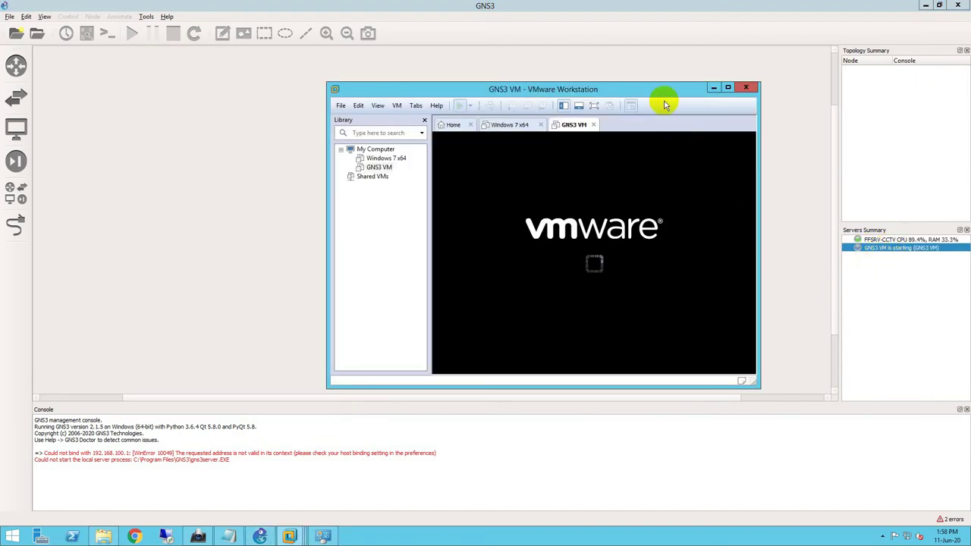
- Minimize the running GNS3 VM's window and look for an ASA device among the routers, security devices and switches, filtering by "asa"
{"action": "left_click_drag", "start_coordinate": [663, 93], "coordinate": [502, 90]}
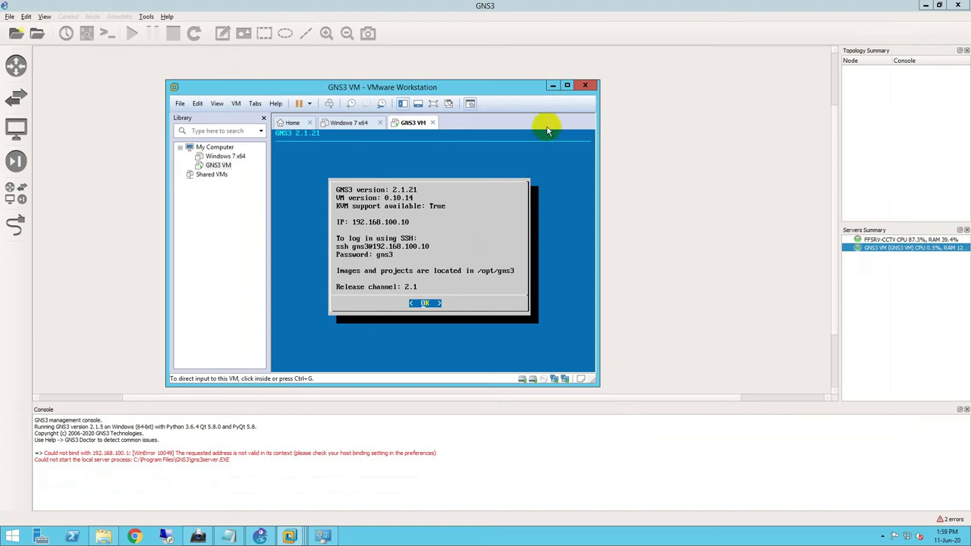
{"action": "left_click", "coordinate": [551, 86]}
{"action": "left_click", "coordinate": [16, 66]}
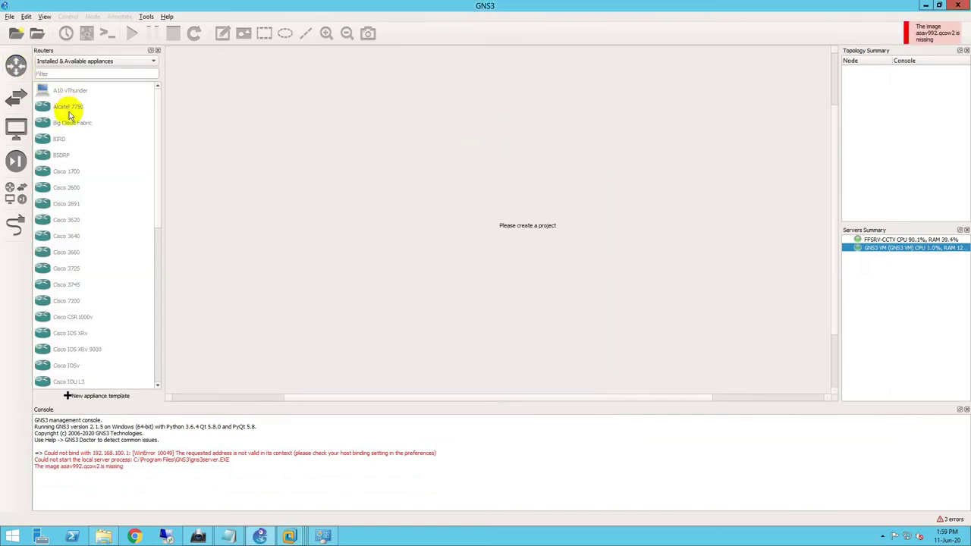
{"action": "scroll", "coordinate": [70, 152], "scroll_direction": "down", "scroll_amount": 1}
{"action": "left_click", "coordinate": [16, 160]}
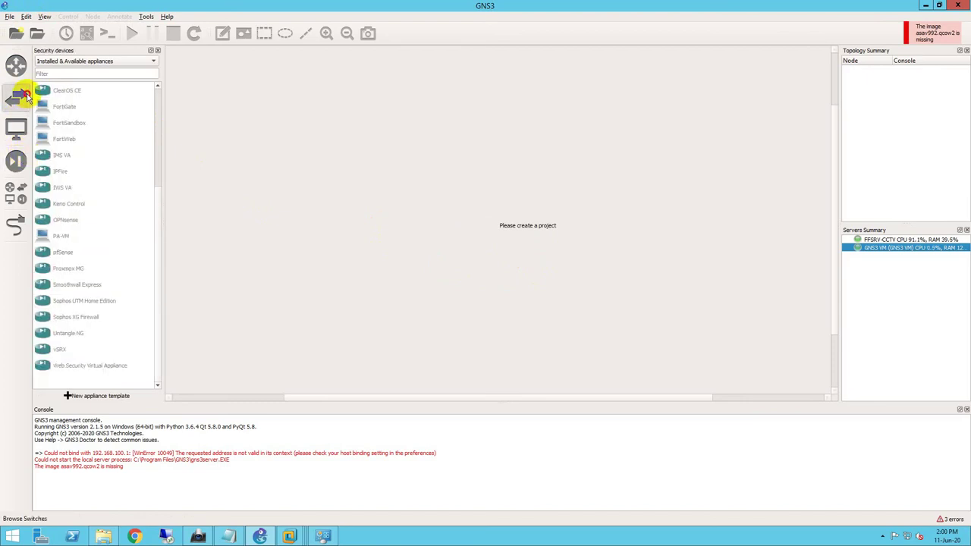
{"action": "left_click", "coordinate": [25, 97]}
{"action": "left_click", "coordinate": [68, 74]}
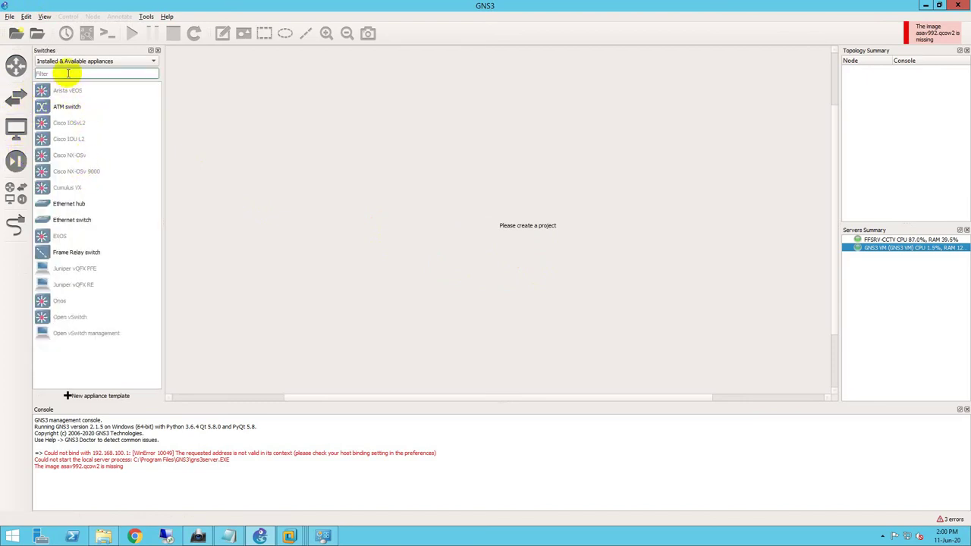
{"action": "type", "text": "asa"}
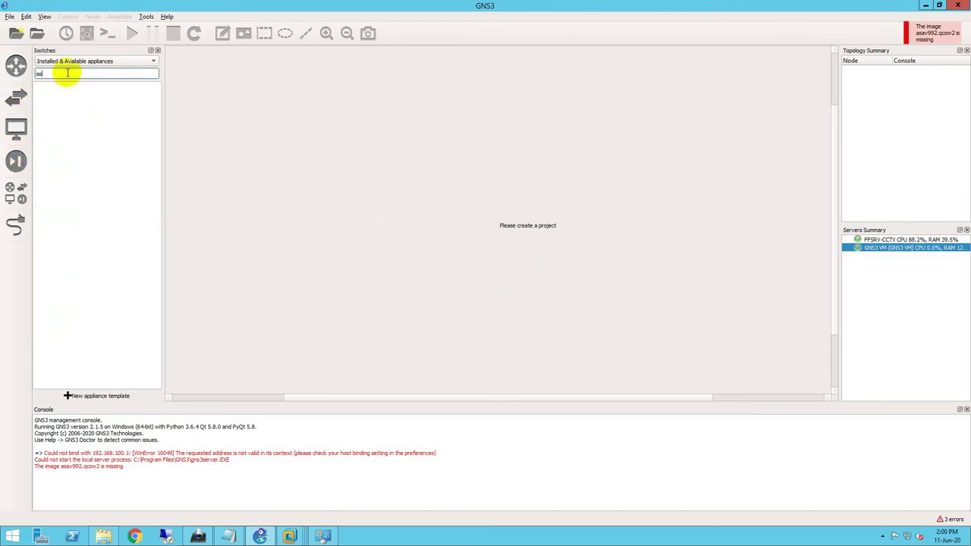
{"action": "key", "text": "BackSpace"}
{"action": "key", "text": "BackSpace"}
{"action": "key", "text": "BackSpace"}
- Check the GNS3 ASA folder on drive E:, then import the cisco-asav appliance file from it into GNS3
{"action": "left_click", "coordinate": [103, 536]}
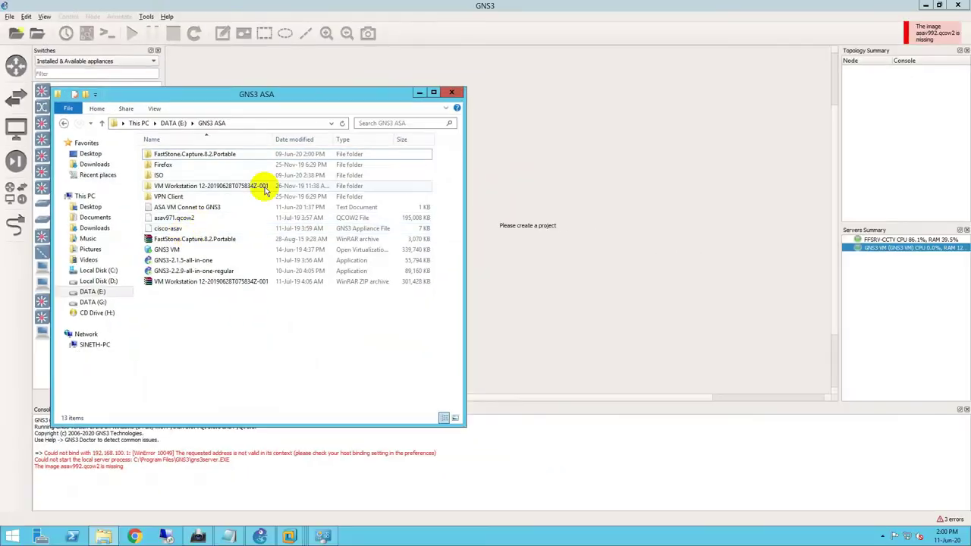
{"action": "left_click", "coordinate": [412, 89]}
{"action": "left_click", "coordinate": [9, 16]}
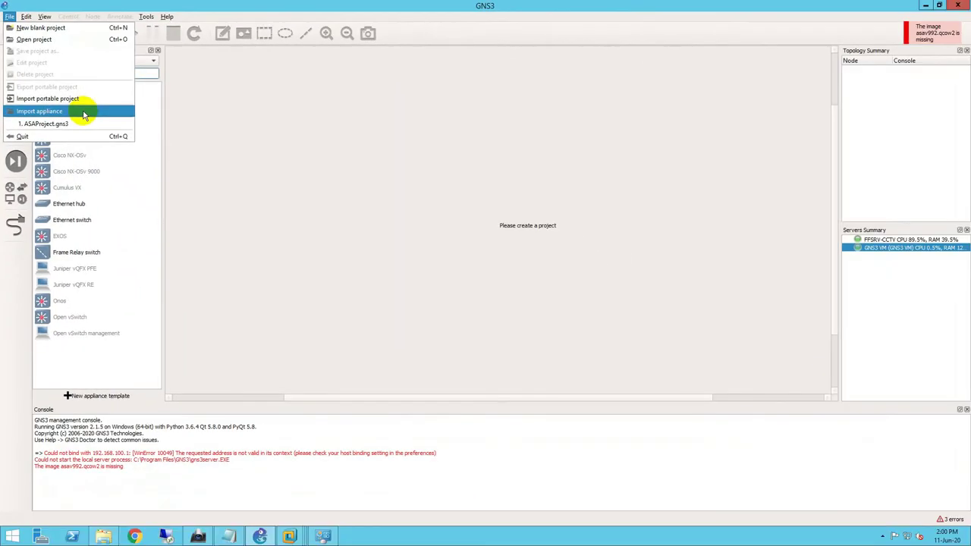
{"action": "left_click", "coordinate": [166, 222]}
{"action": "left_click", "coordinate": [56, 222]}
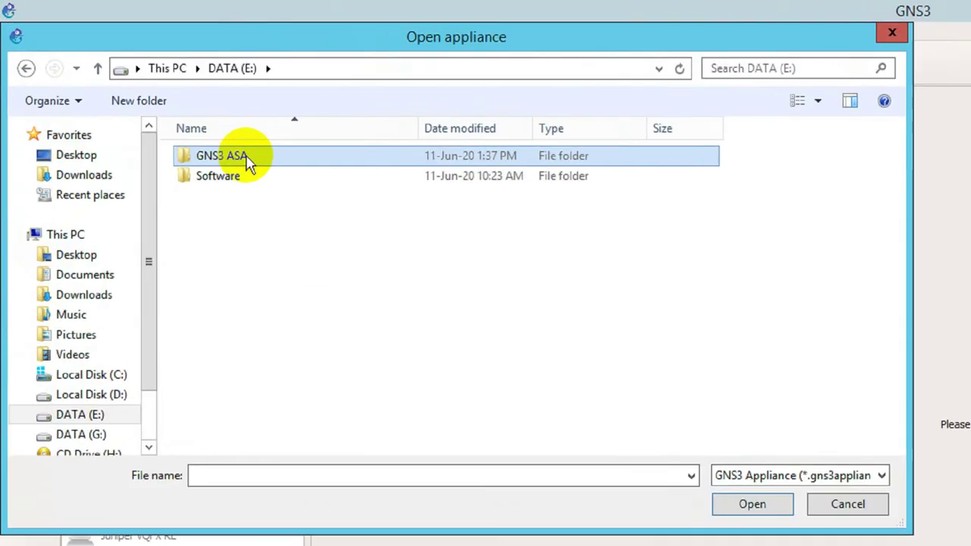
{"action": "double_click", "coordinate": [115, 81]}
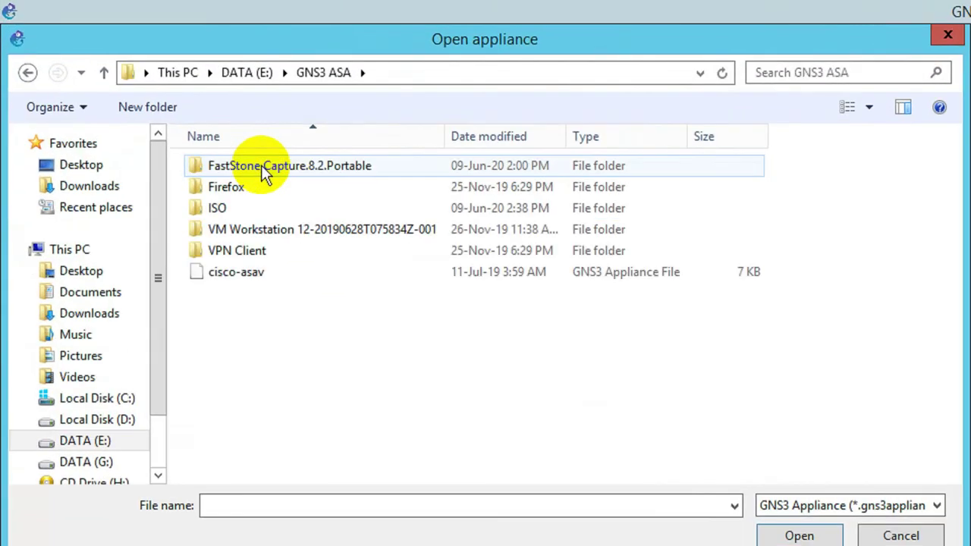
{"action": "left_click", "coordinate": [255, 277]}
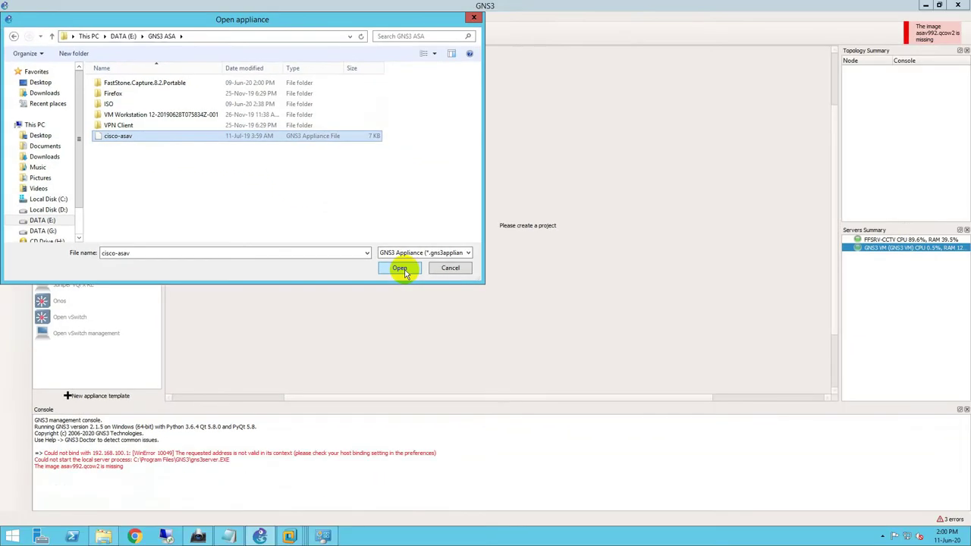
{"action": "left_click", "coordinate": [799, 535]}
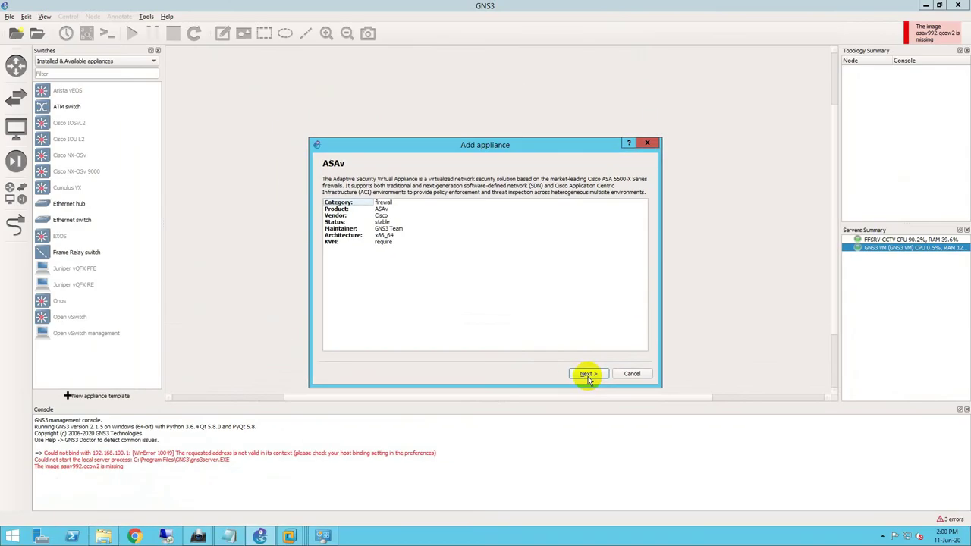
- Set the ASAv appliance to run on the GNS3 VM and create a new appliance version named ASAJOHN
{"action": "left_click", "coordinate": [585, 373]}
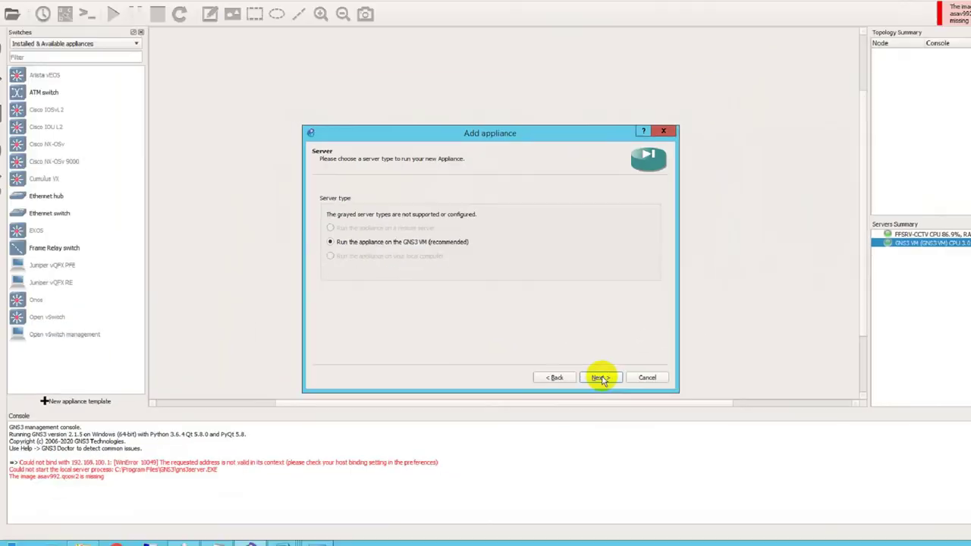
{"action": "left_click", "coordinate": [589, 375]}
{"action": "left_click", "coordinate": [589, 375]}
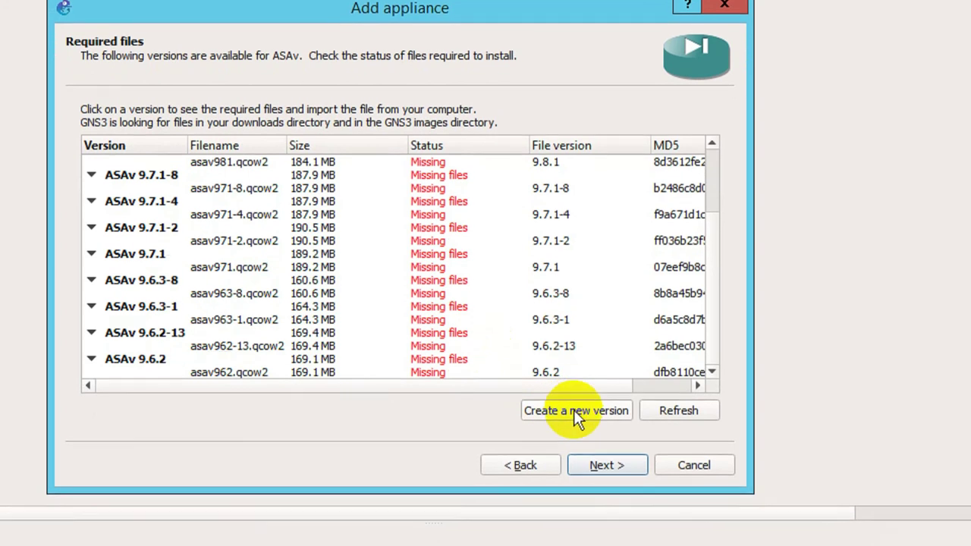
{"action": "left_click", "coordinate": [575, 474]}
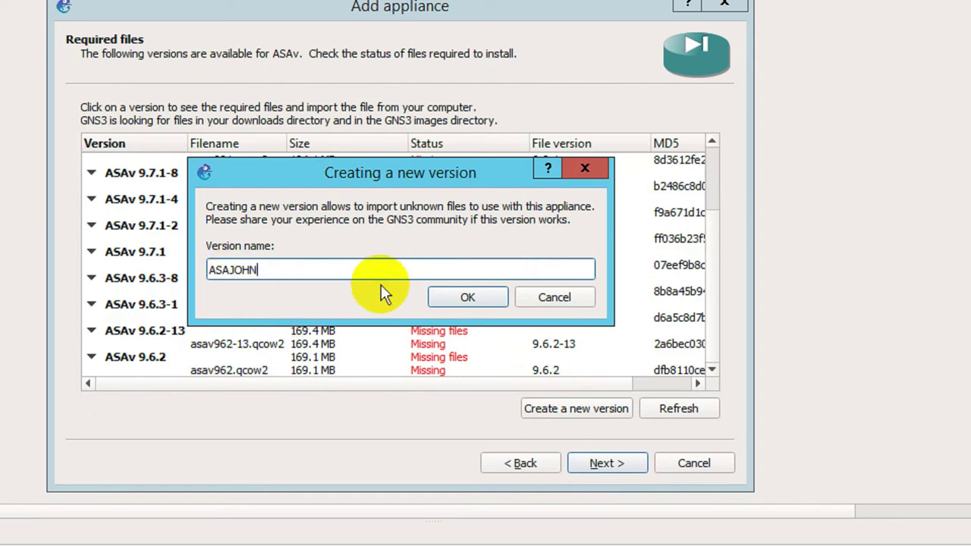
{"action": "left_click", "coordinate": [471, 293]}
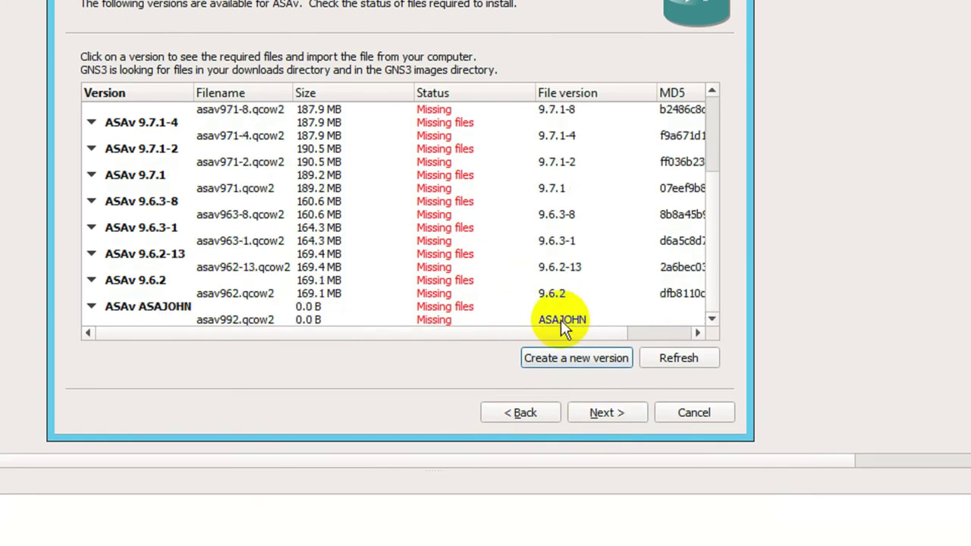
- Import the cisco-asav file from the GNS3 ASA folder as the missing asav992.qcow2 image of version ASAJOHN
{"action": "left_click", "coordinate": [560, 319]}
{"action": "left_click", "coordinate": [122, 358]}
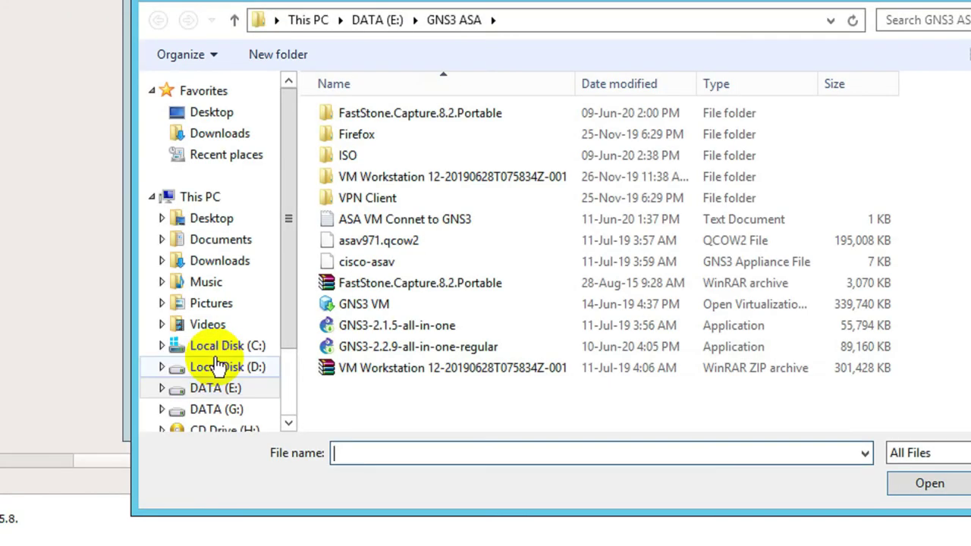
{"action": "left_click", "coordinate": [350, 262]}
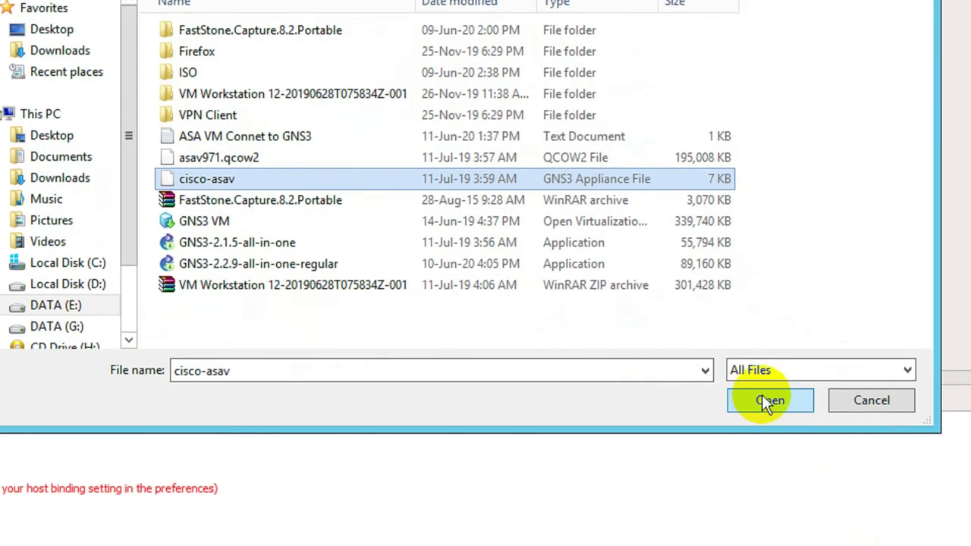
{"action": "left_click", "coordinate": [766, 400]}
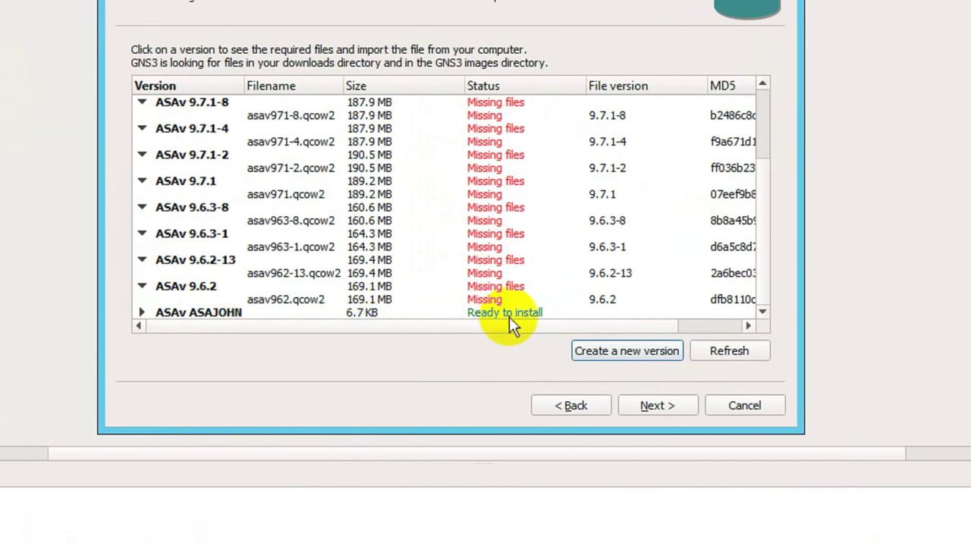
- Install Cisco ASAv version ASAJOHN with the Qemu binary /usr/bin/qemu-system-x86_64 (v2.5.0) and finish the appliance setup
{"action": "left_click", "coordinate": [513, 319]}
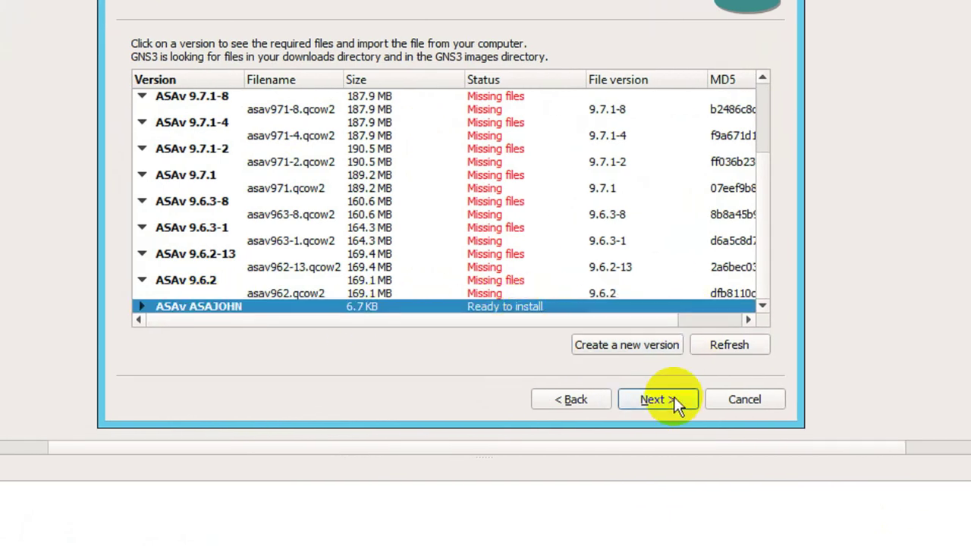
{"action": "left_click", "coordinate": [673, 404]}
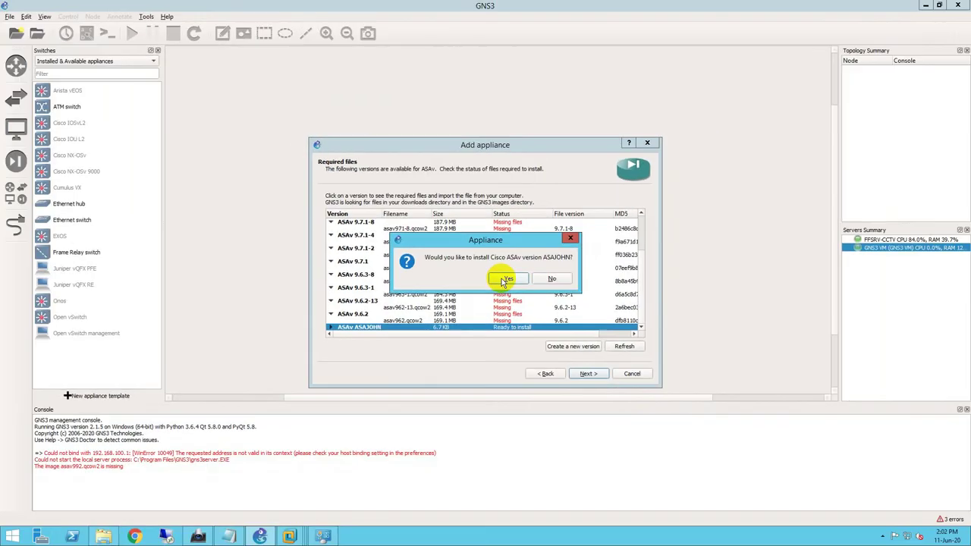
{"action": "left_click", "coordinate": [478, 212]}
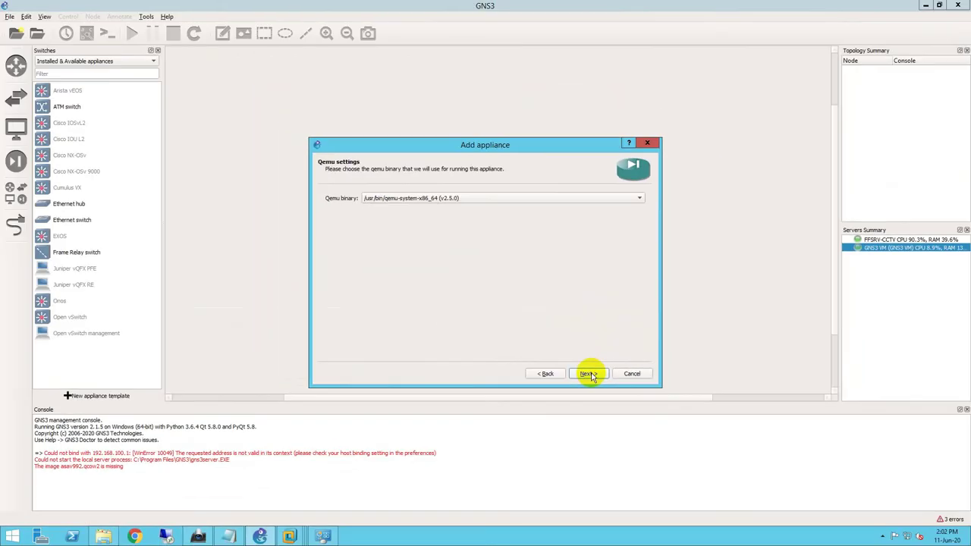
{"action": "left_click", "coordinate": [589, 374]}
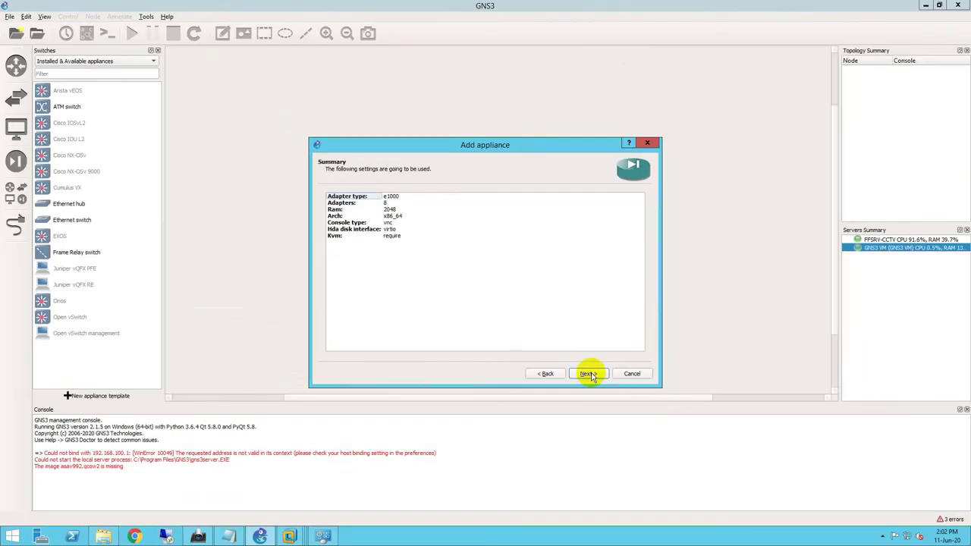
{"action": "left_click", "coordinate": [589, 374]}
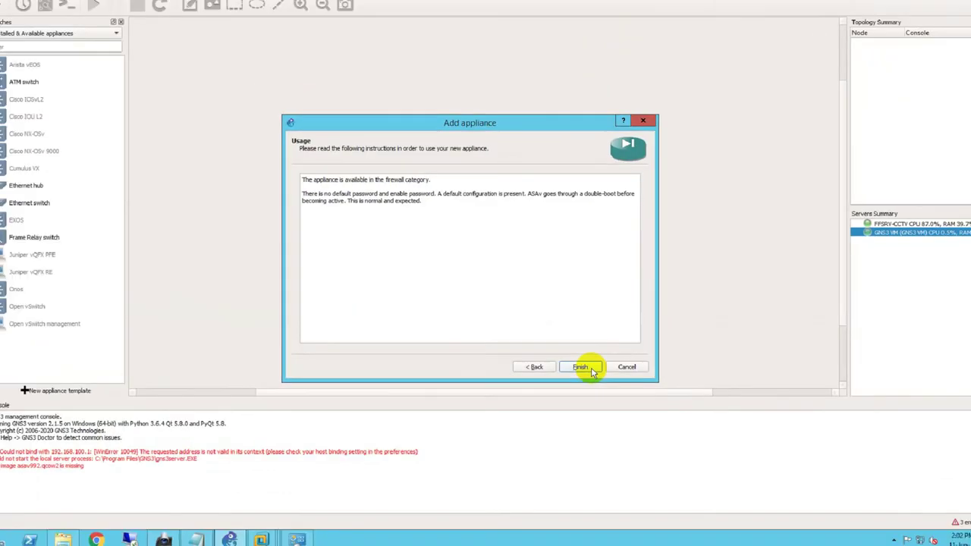
{"action": "left_click", "coordinate": [597, 376]}
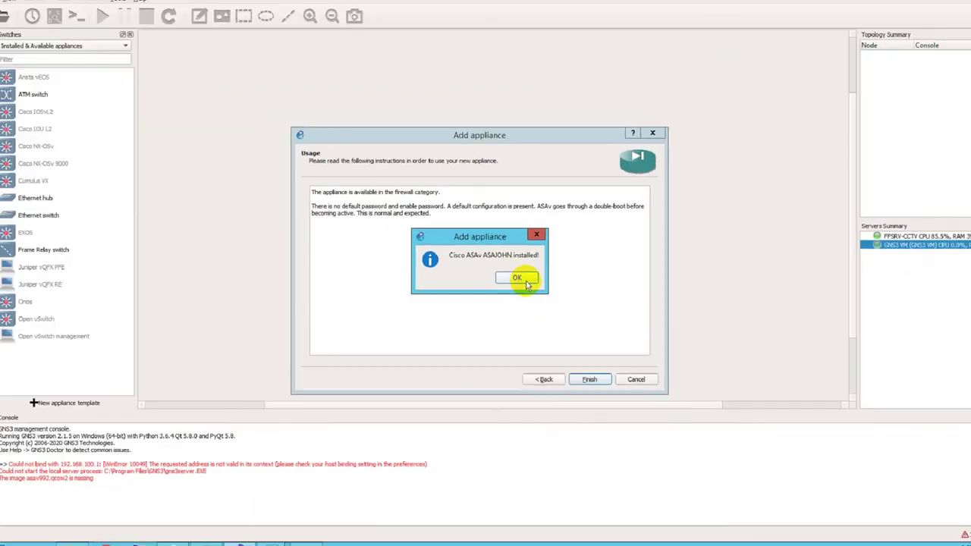
{"action": "left_click", "coordinate": [529, 283]}
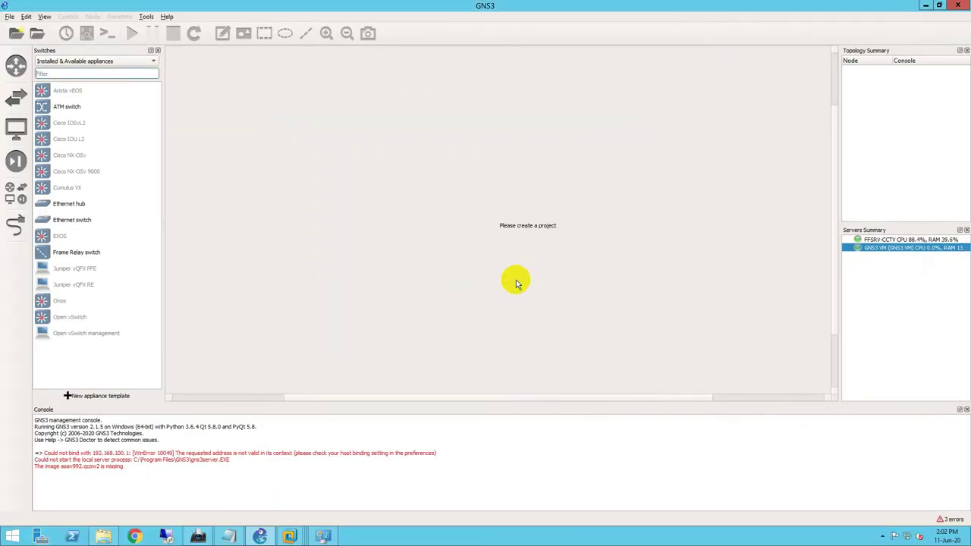
- Create a new blank project named ASAJohn in the default projects location
{"action": "left_click", "coordinate": [21, 100]}
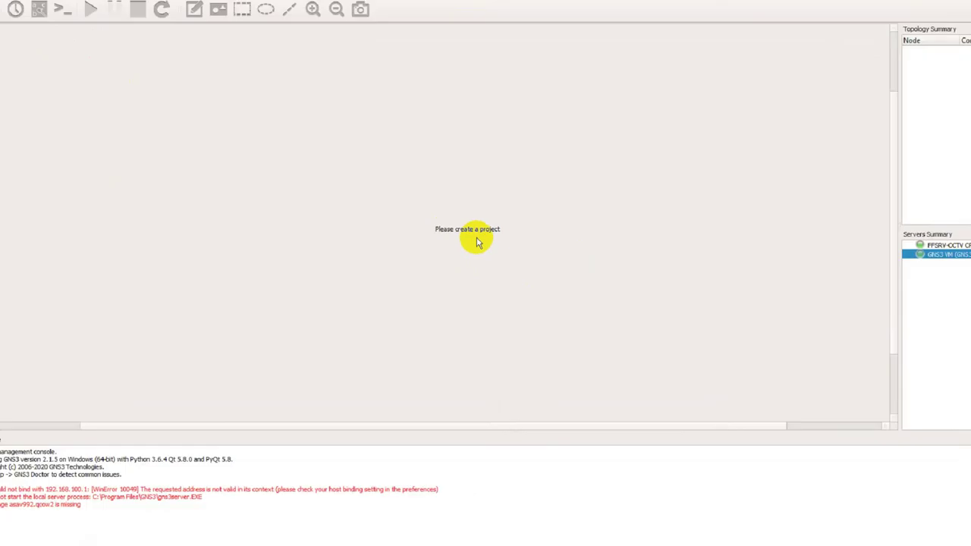
{"action": "left_click", "coordinate": [9, 18]}
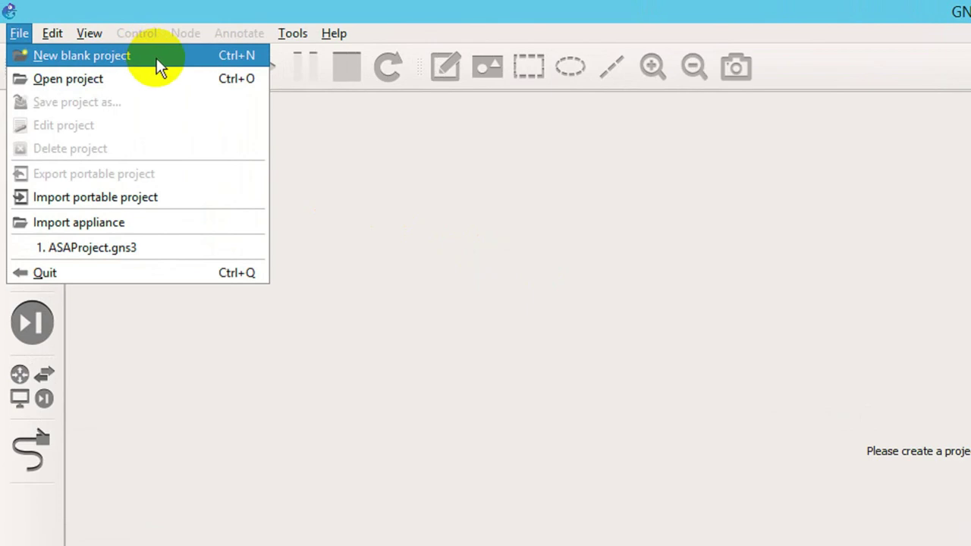
{"action": "left_click", "coordinate": [157, 58]}
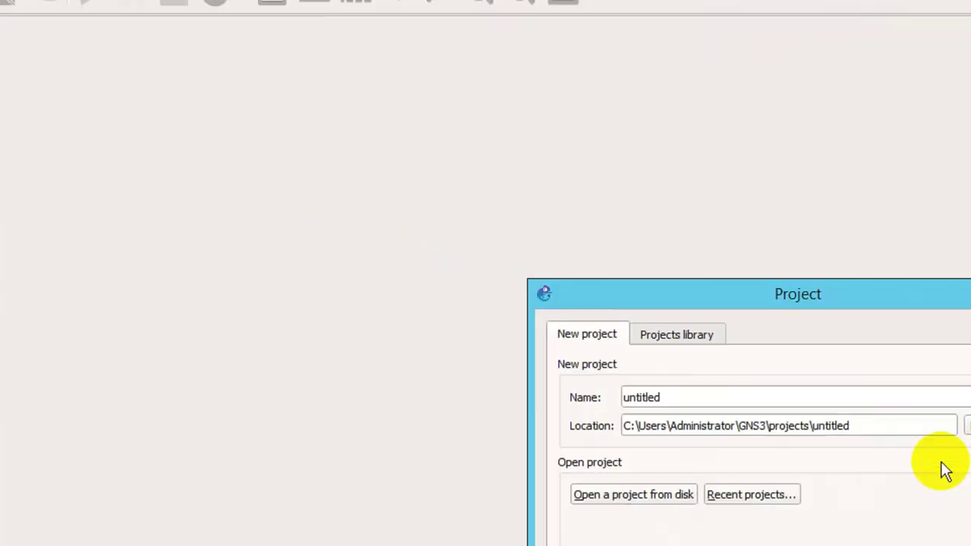
{"action": "left_click", "coordinate": [518, 311]}
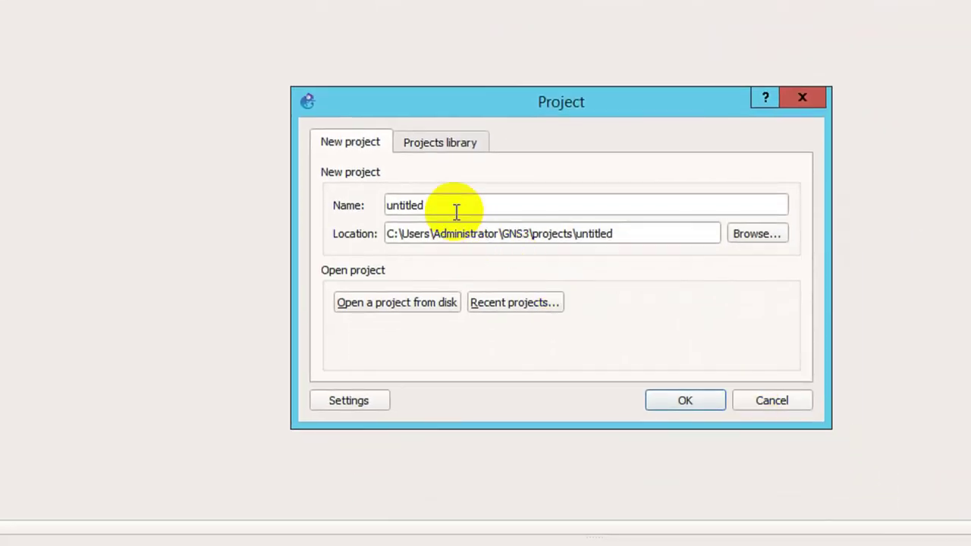
{"action": "left_click_drag", "start_coordinate": [454, 209], "coordinate": [336, 207]}
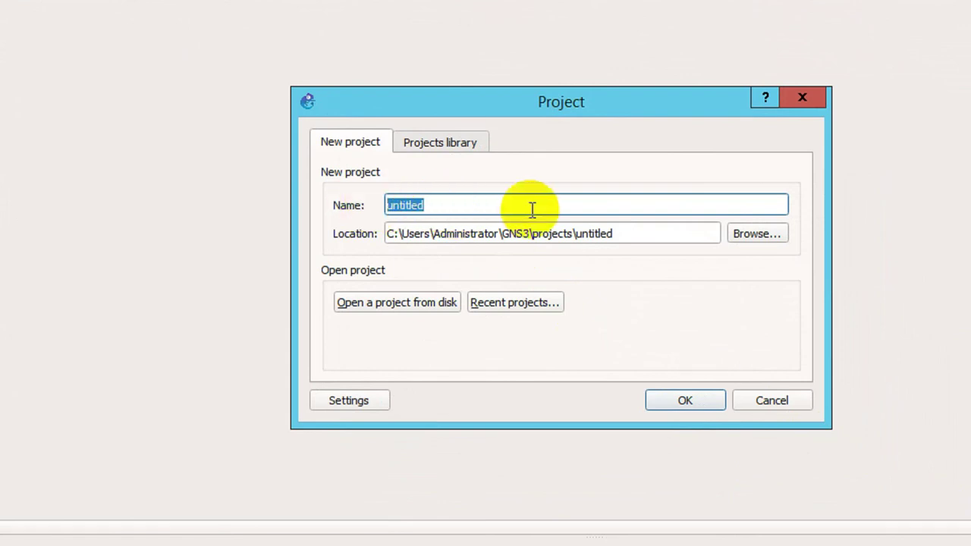
{"action": "type", "text": "ASAJohn"}
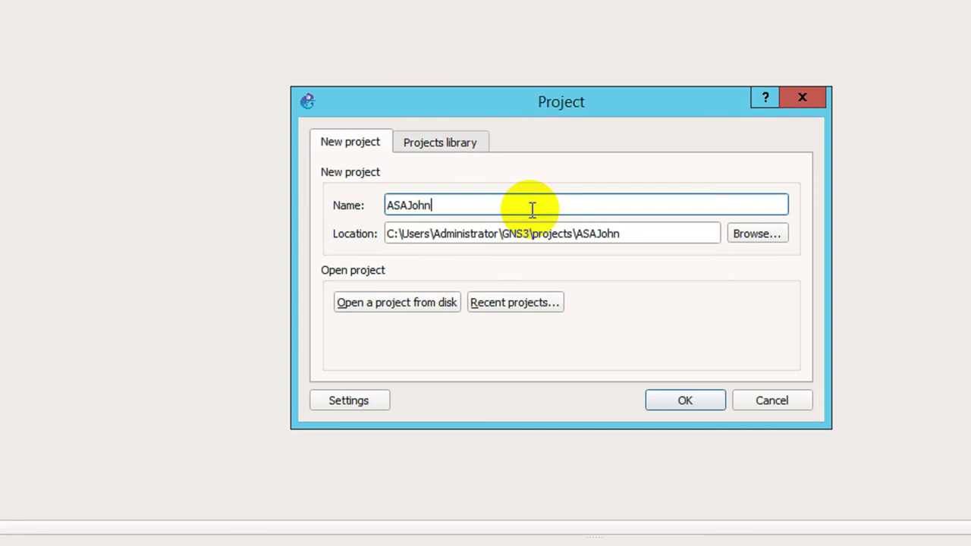
{"action": "left_click", "coordinate": [703, 395]}
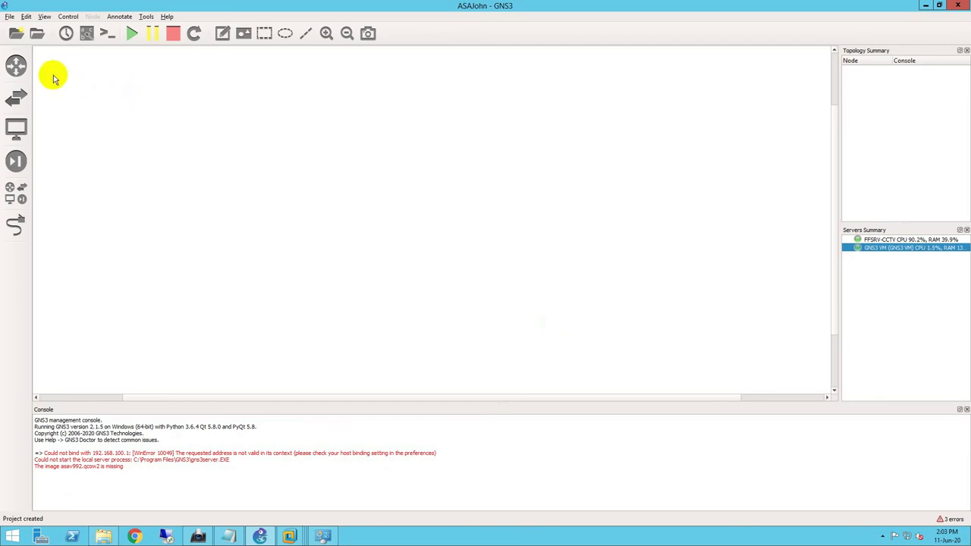
- Find Cisco ASAv ASAJOHN among the security devices and place one node in the upper middle of the workspace
{"action": "left_click", "coordinate": [17, 65]}
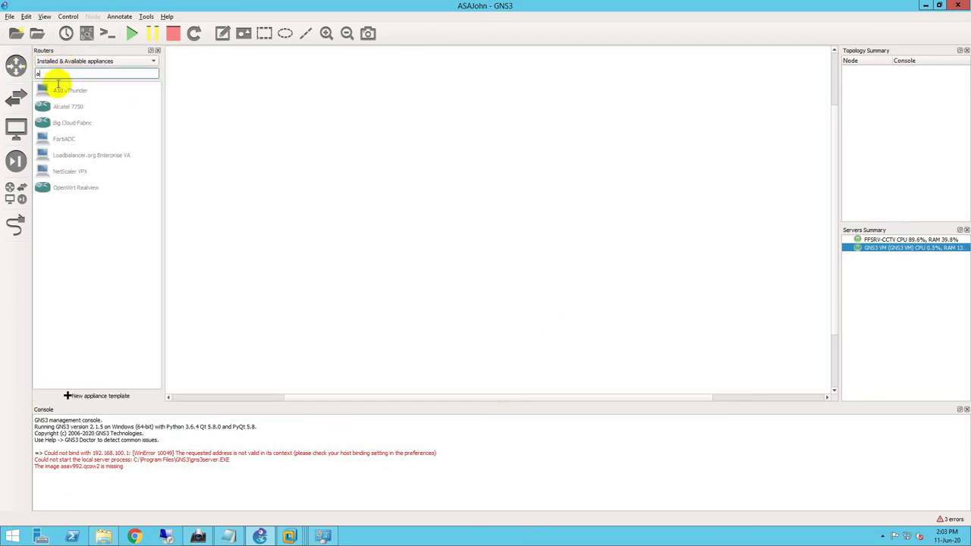
{"action": "left_click", "coordinate": [16, 161]}
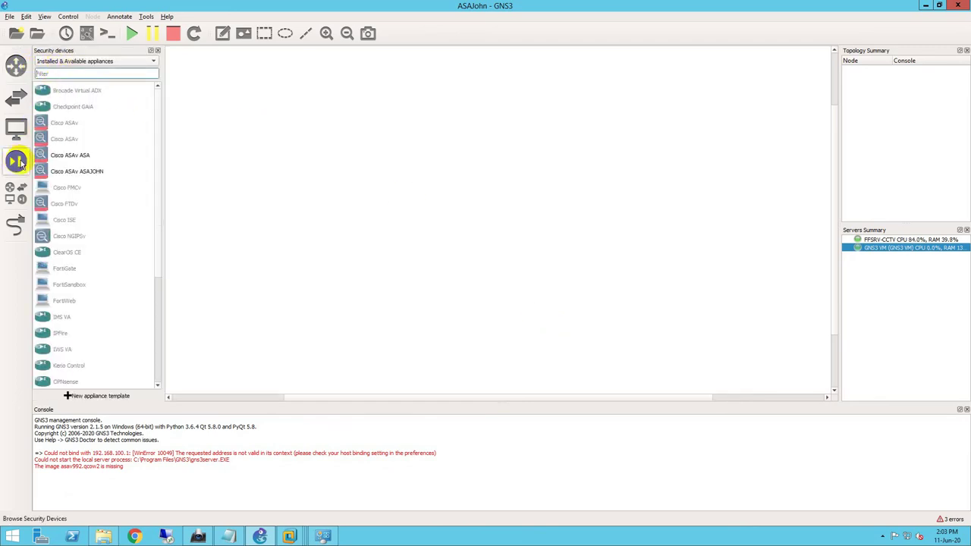
{"action": "left_click", "coordinate": [72, 174]}
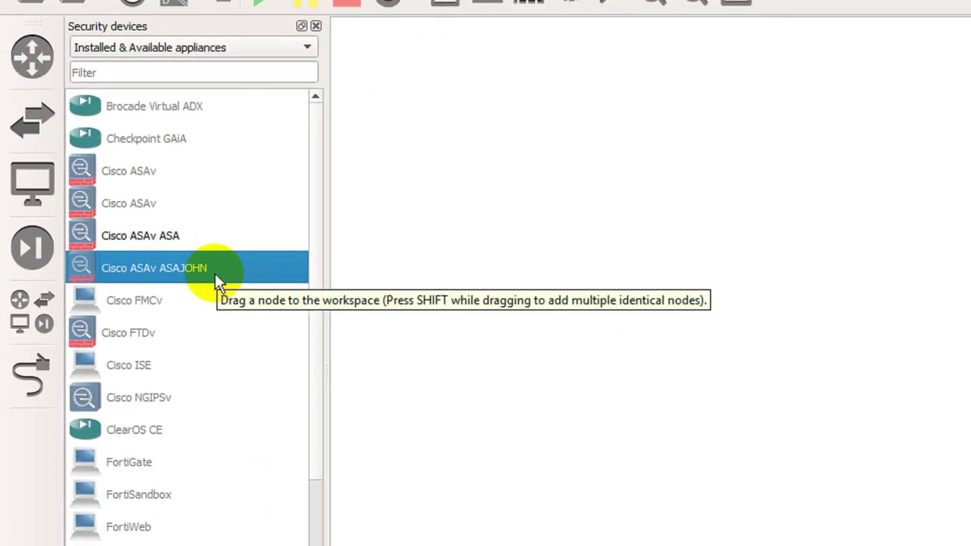
{"action": "left_click_drag", "start_coordinate": [91, 270], "coordinate": [783, 229]}
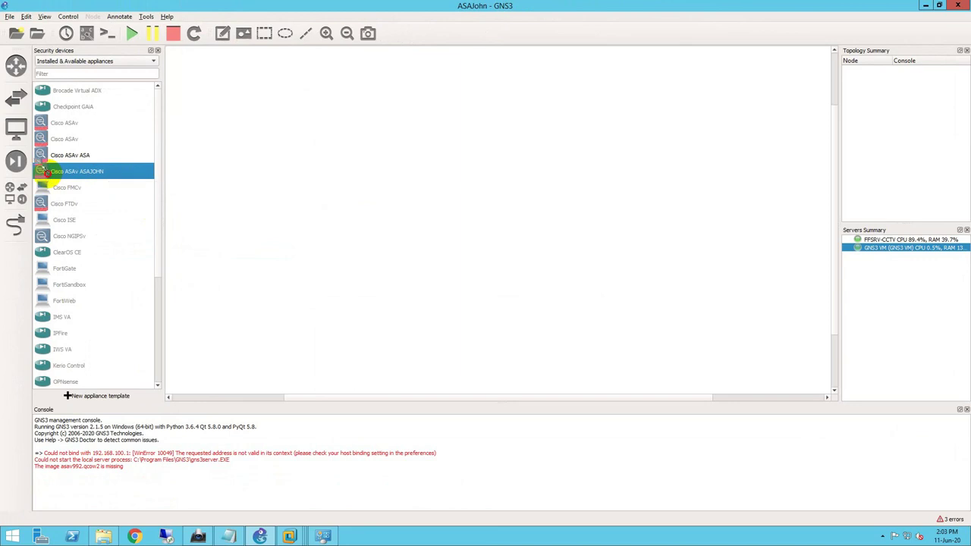
{"action": "left_click_drag", "start_coordinate": [390, 150], "coordinate": [479, 148]}
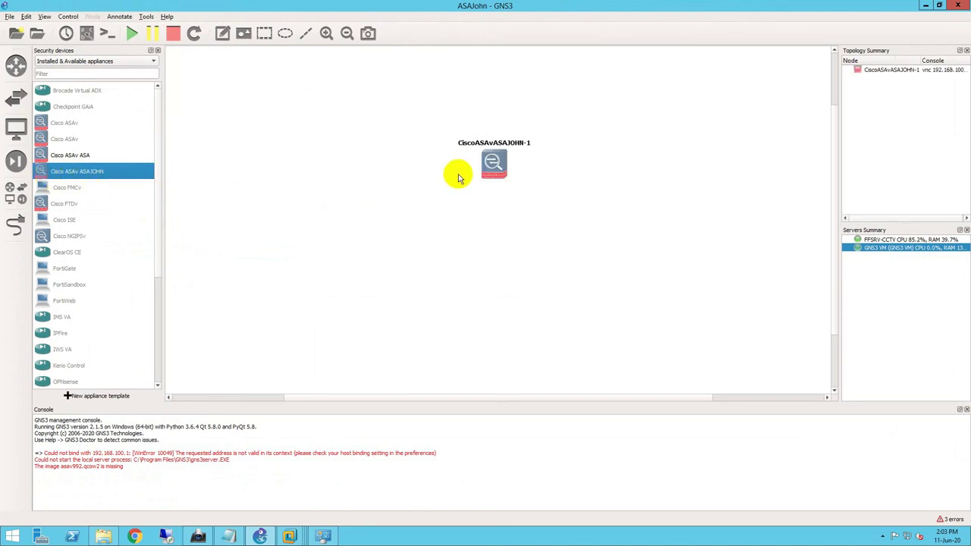
- Check the placed Cisco ASAv ASAJOHN node's status details and try to start the node
{"action": "left_click", "coordinate": [495, 170]}
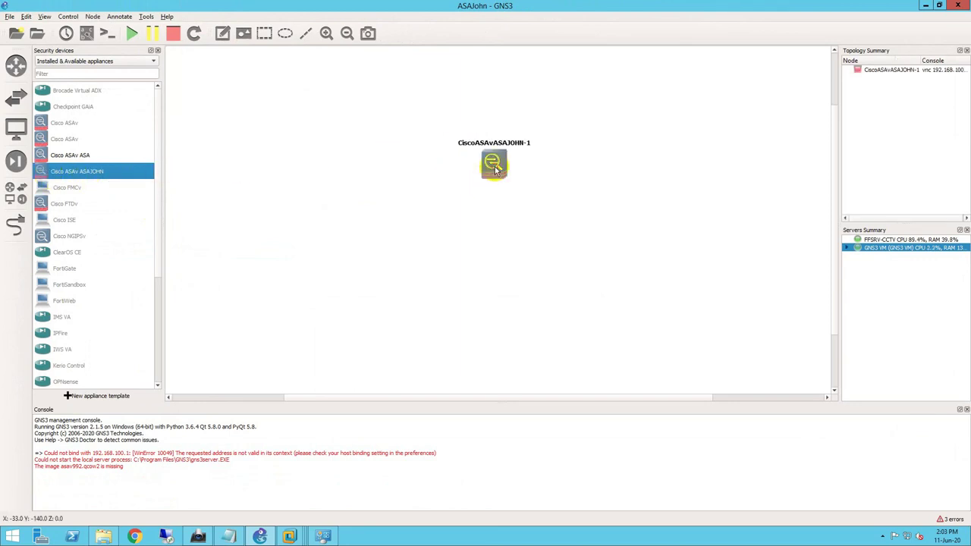
{"action": "mouse_move", "coordinate": [495, 170]}
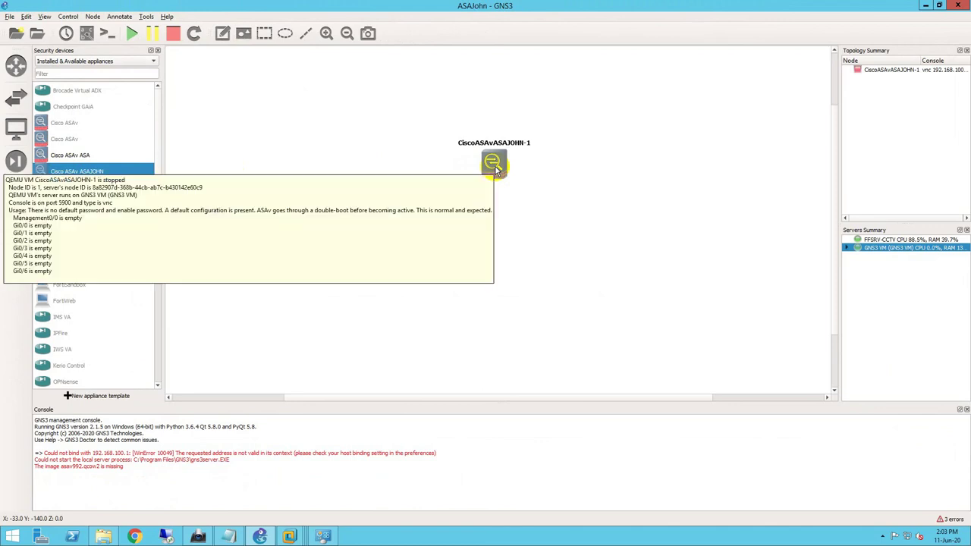
{"action": "right_click", "coordinate": [495, 170]}
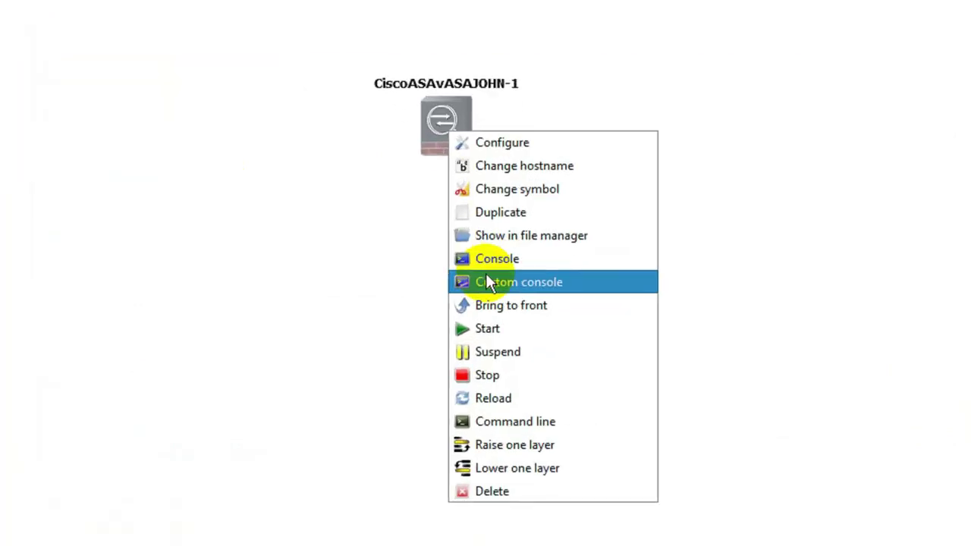
{"action": "left_click", "coordinate": [493, 331]}
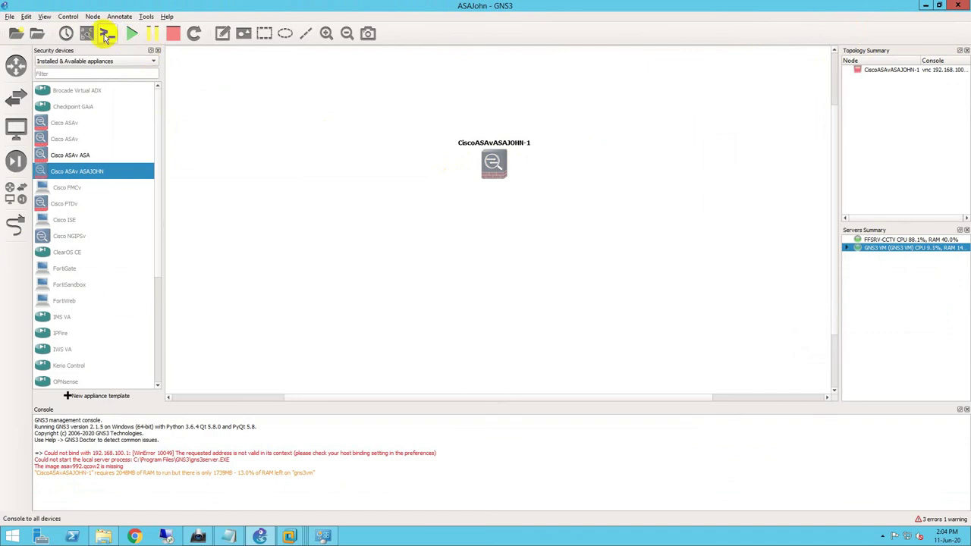
{"action": "left_click", "coordinate": [25, 15]}
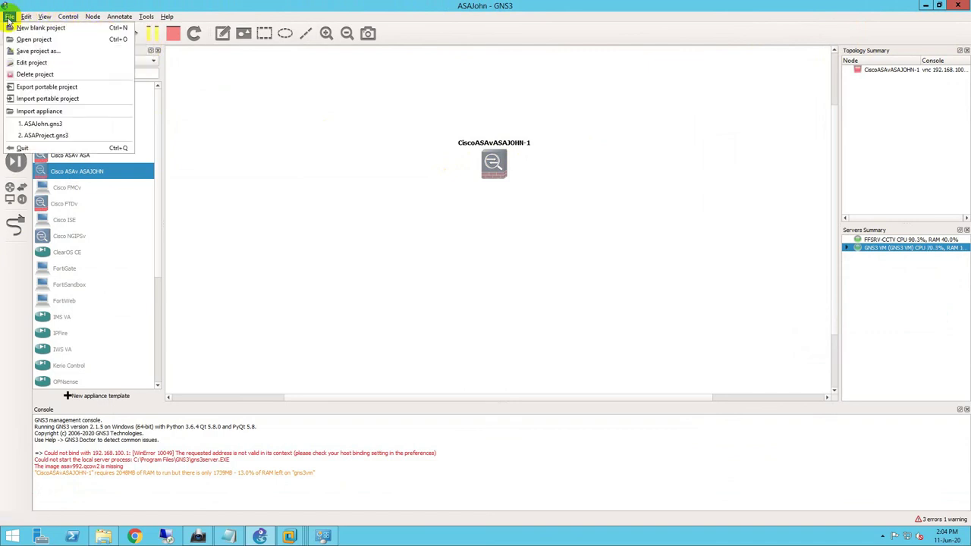